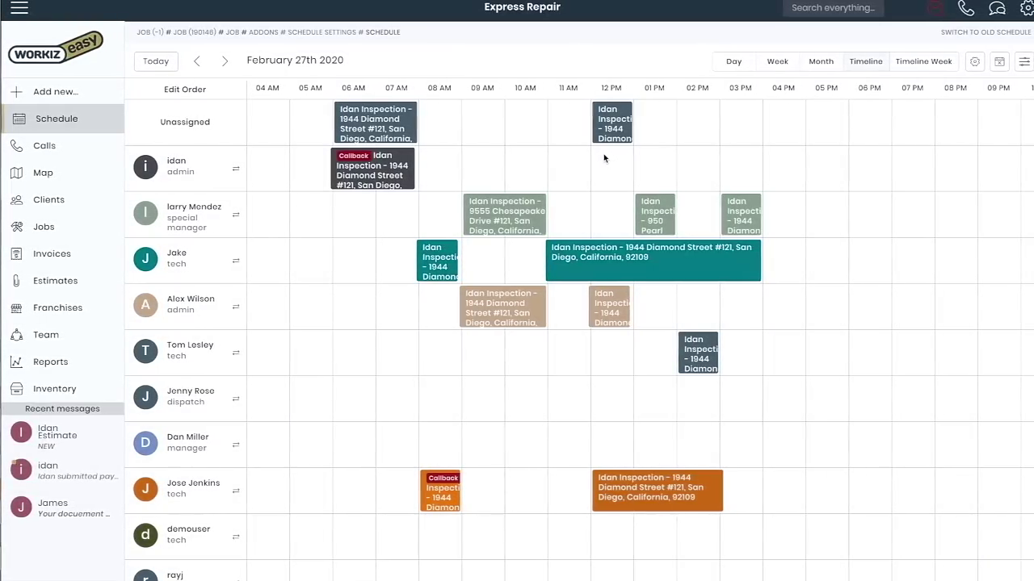
Cycle through the Month, Week and Day schedule views, then return to Timeline
left_click(819, 62)
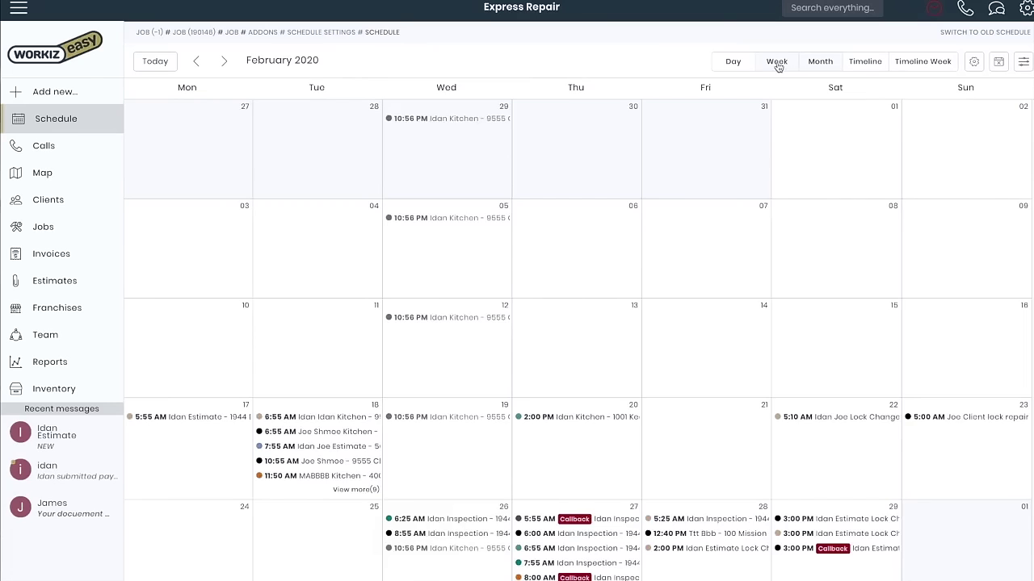
left_click(776, 61)
left_click(732, 61)
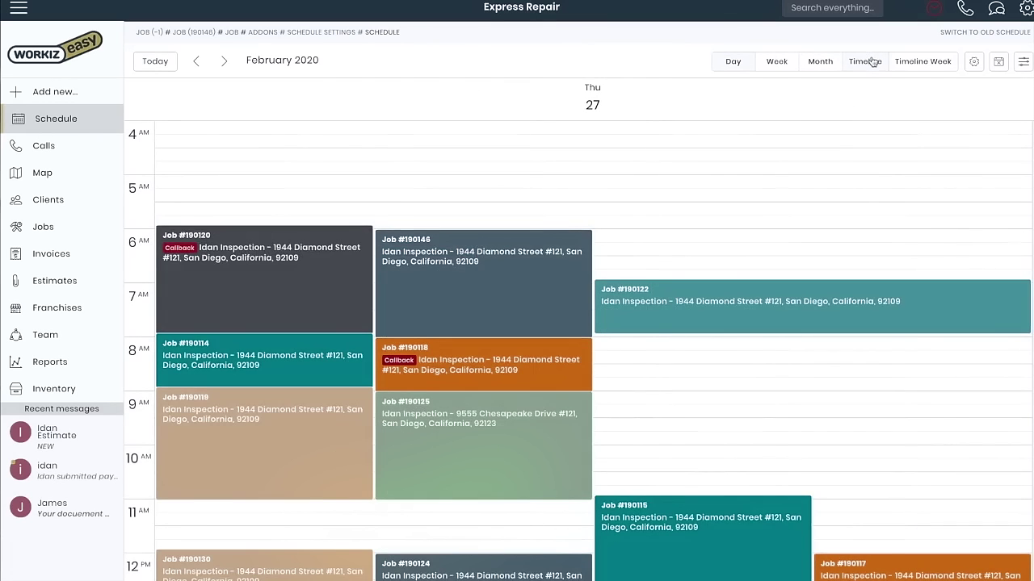
left_click(866, 62)
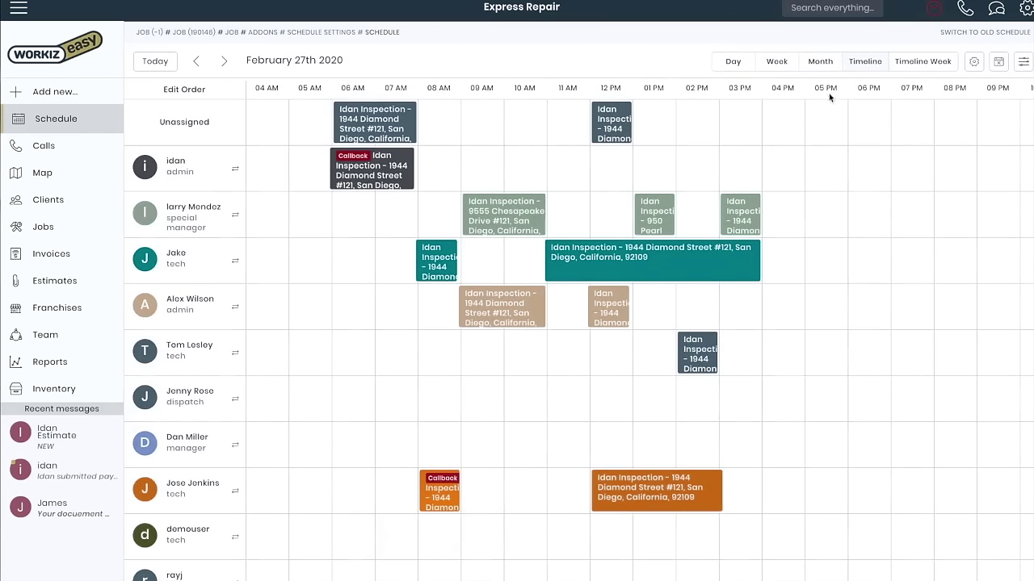
Reassign the 6 AM callback job to the special manager's row and preview his route
left_click_drag(375, 155, 381, 198)
left_click(555, 166)
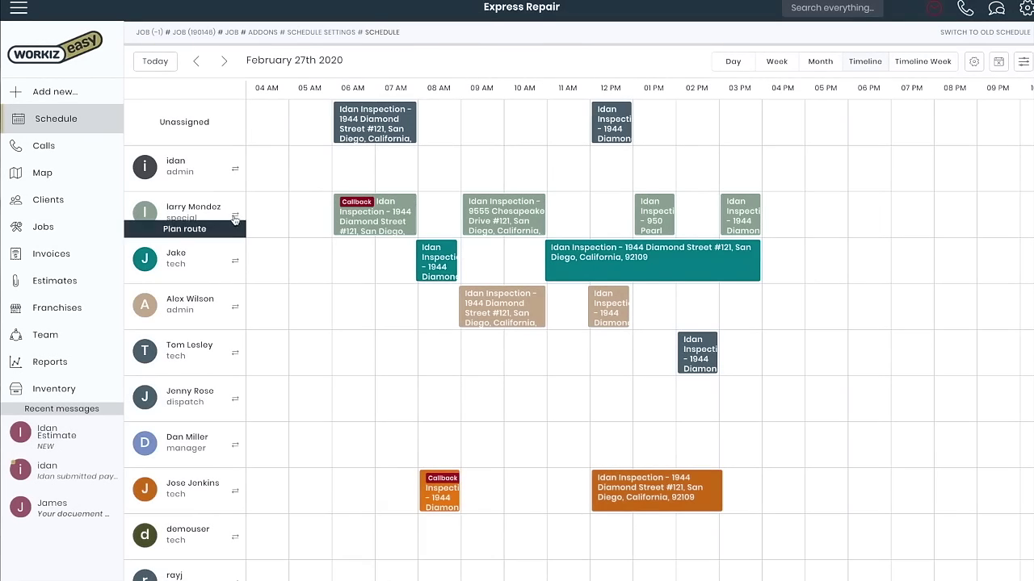
left_click(234, 218)
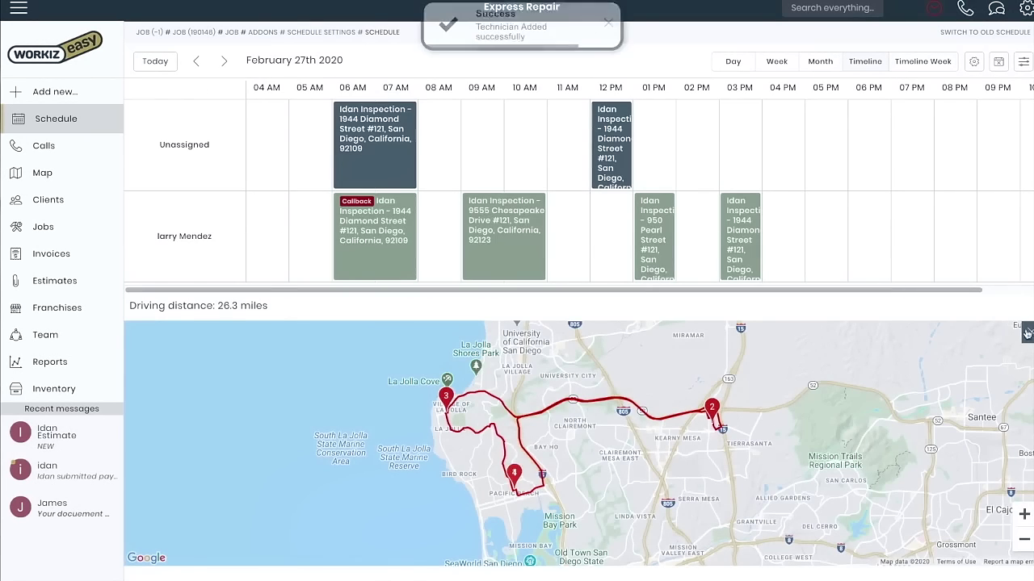
left_click(1026, 333)
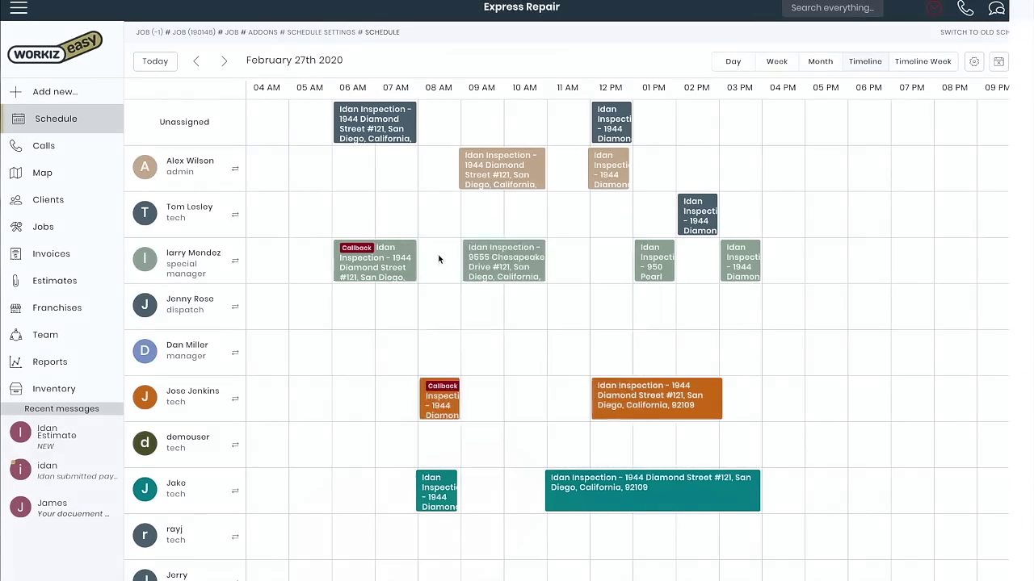
Set the 6 AM callback job's status to On Route
left_click(404, 260)
left_click(892, 177)
left_click(903, 240)
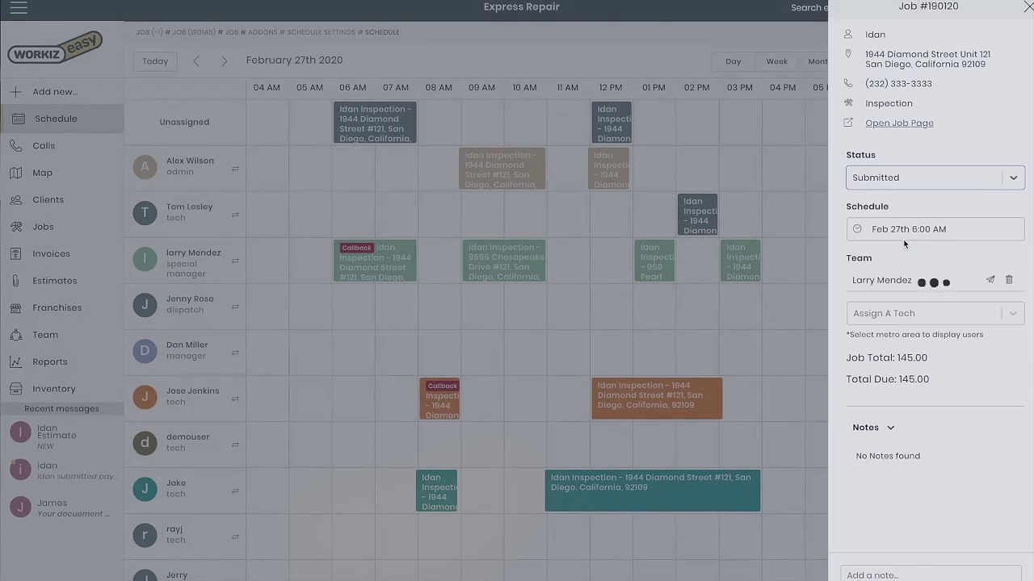
left_click(687, 287)
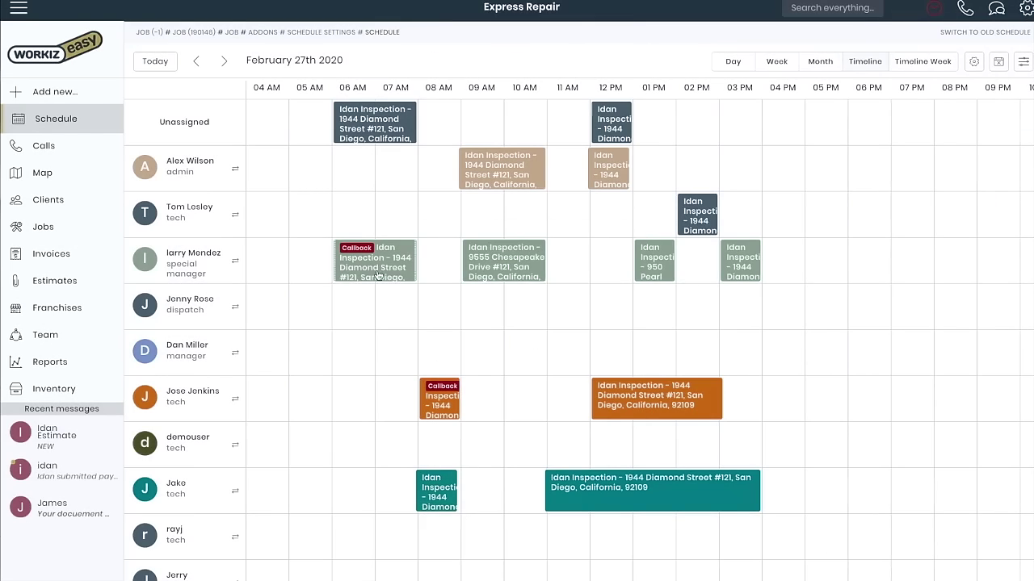
Start a call to the job's client from its card, dismiss it, and bring up Add new
mouse_move(378, 275)
left_click(457, 298)
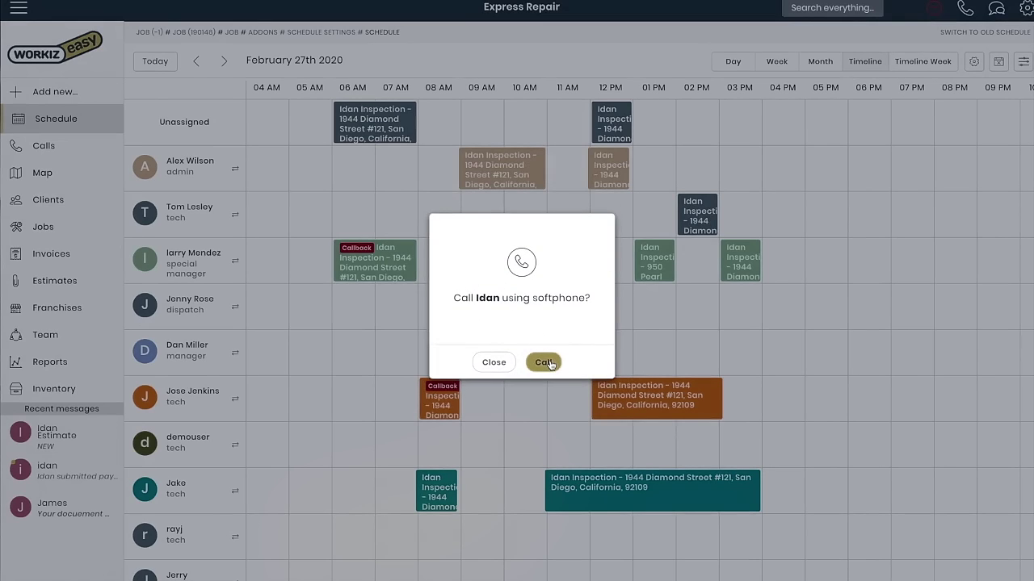
left_click(363, 337)
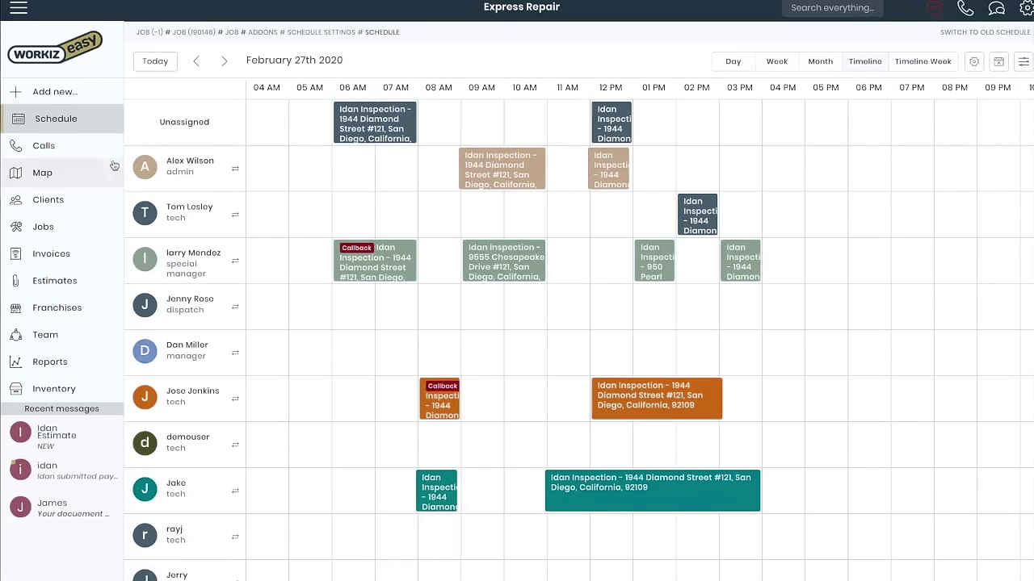
left_click(92, 98)
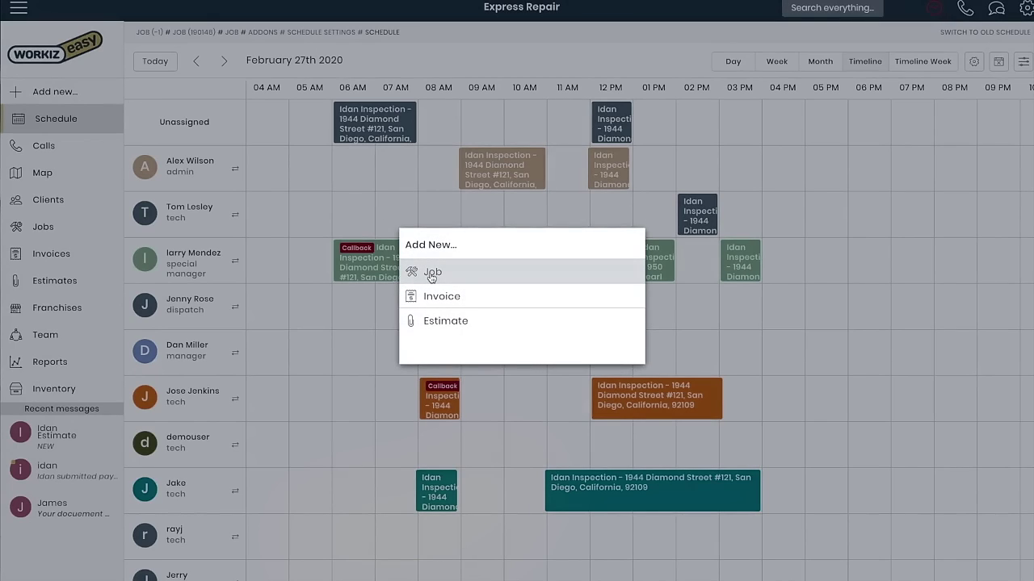
Block out a 6–7 AM slot in the technician's row and enter the client's first and last name
left_click(331, 245)
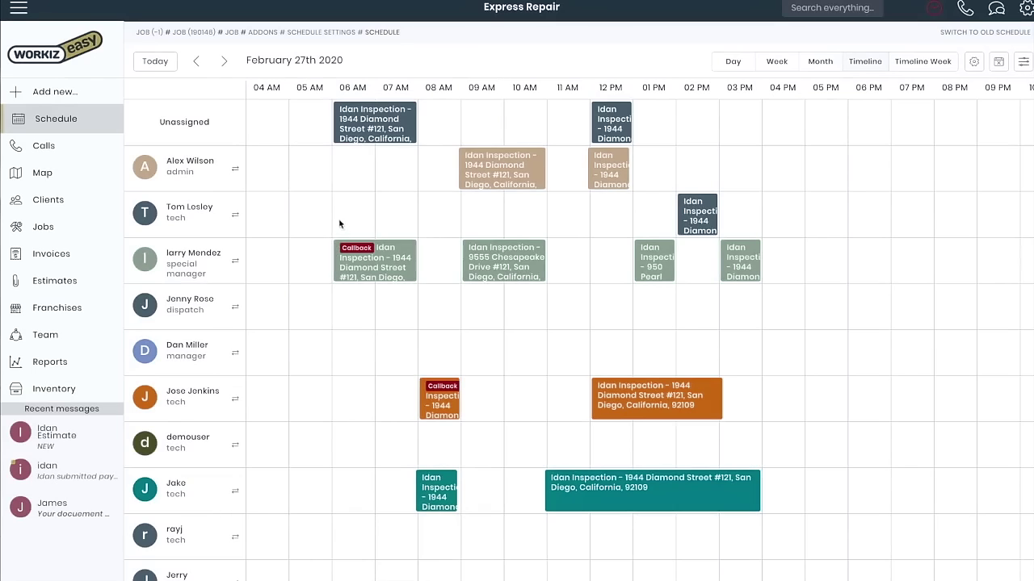
left_click_drag(343, 214, 502, 212)
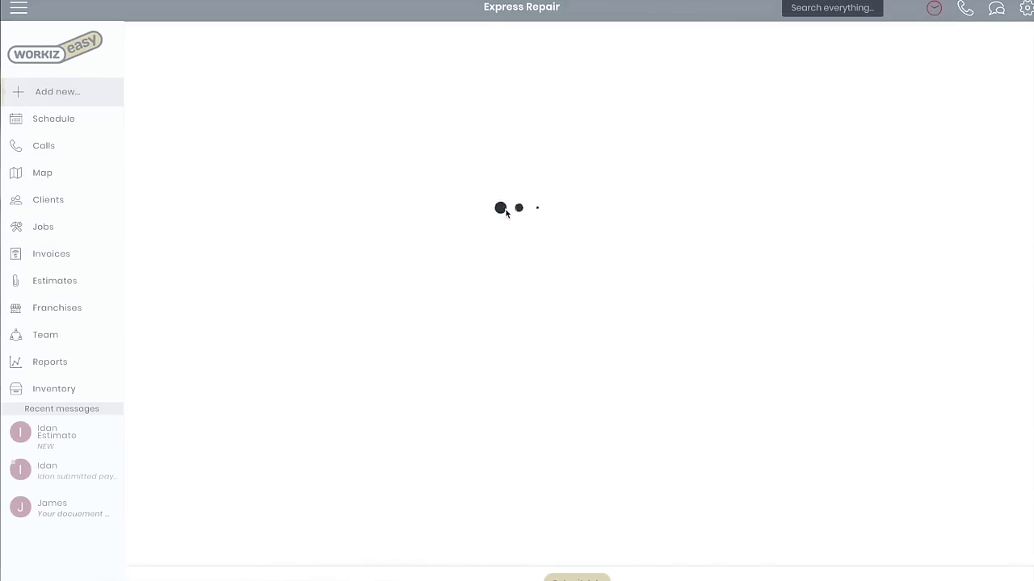
left_click(294, 152)
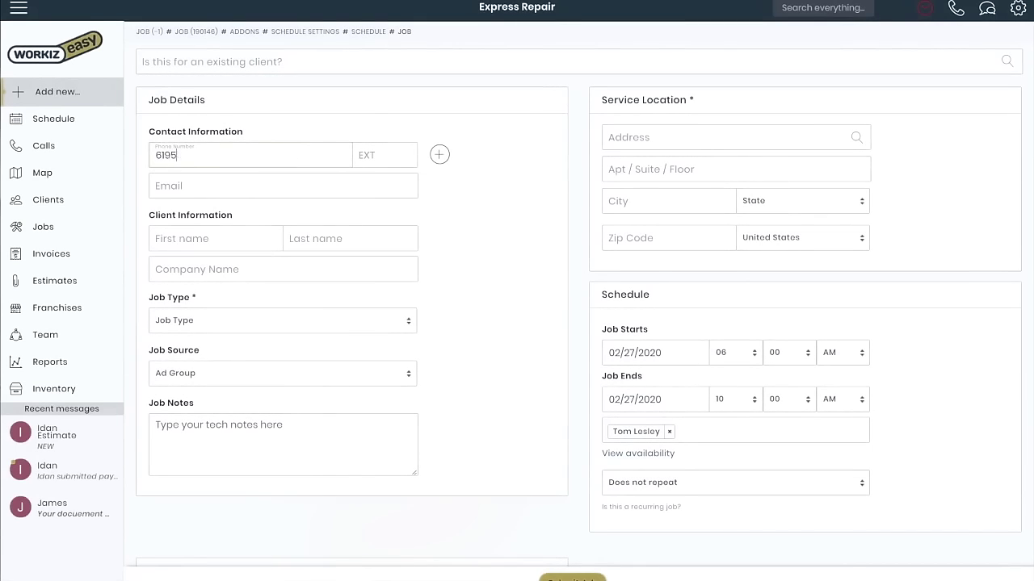
type("Joe")
key("Tab")
type("Client")
Set the job type to Lock Change and the source to Google PPC
left_click(259, 320)
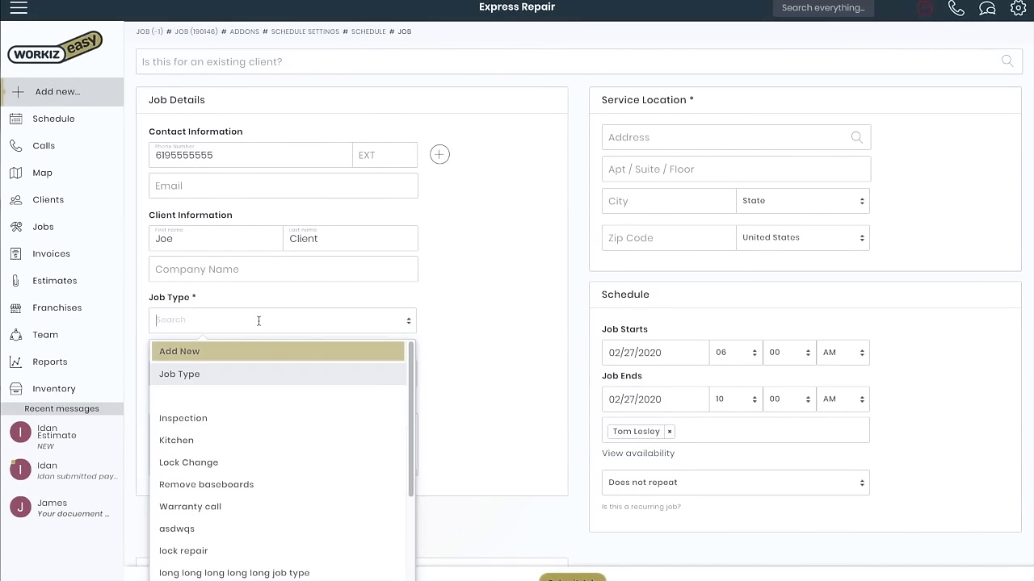
left_click(254, 343)
left_click(253, 373)
left_click(237, 384)
Fill in the client's service address from the suggestions and the key code, then submit the job
left_click(727, 138)
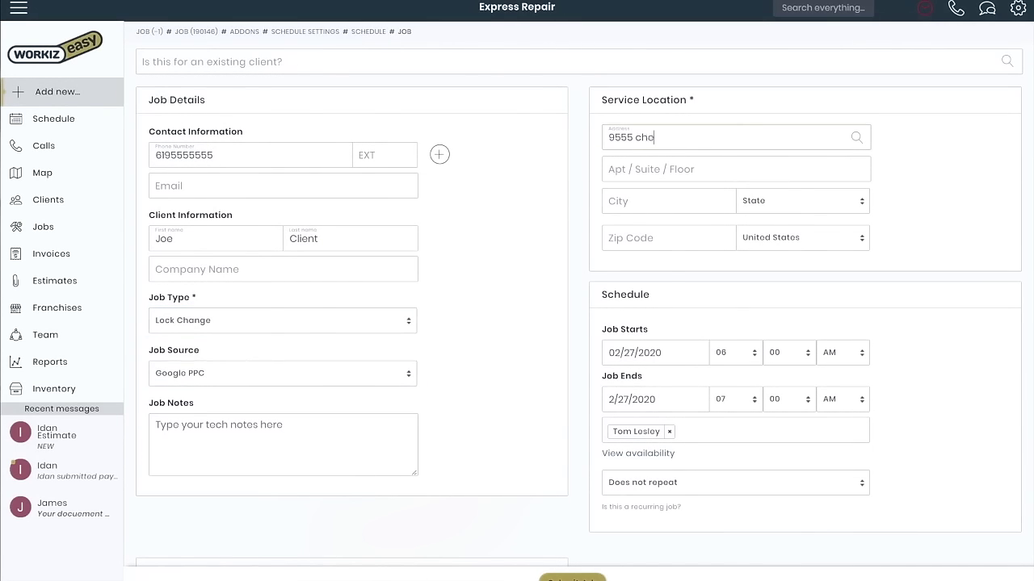
left_click(665, 168)
scroll(665, 323, "down", 3)
left_click(348, 490)
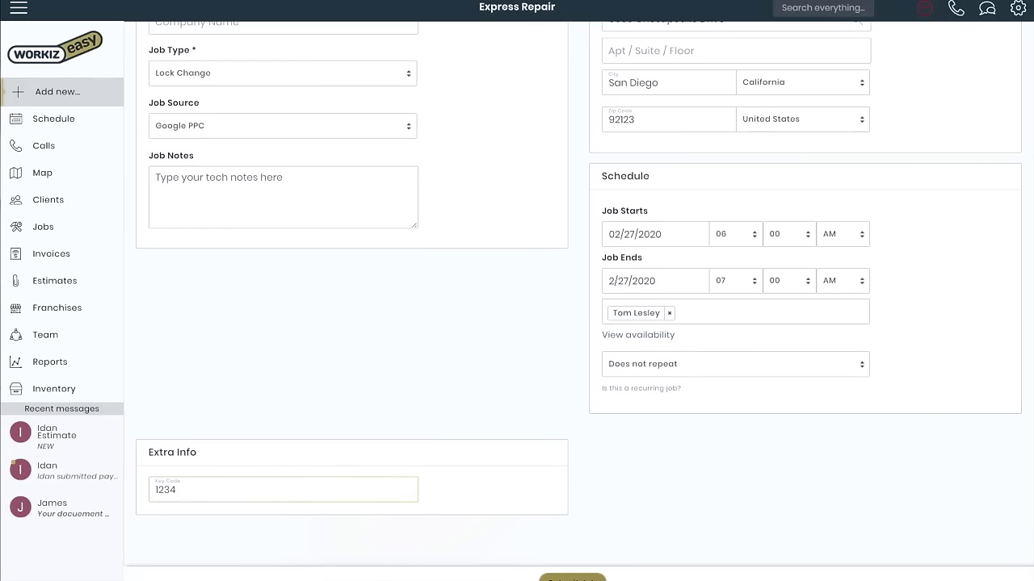
left_click(496, 380)
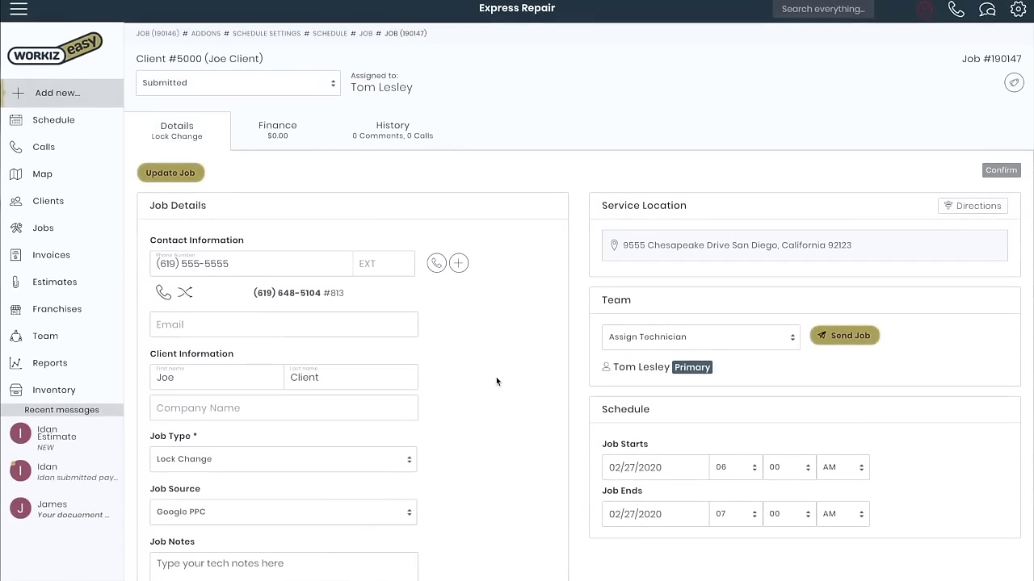
Open the new Lock Change job's full details and assign a second technician to its team
left_click(78, 120)
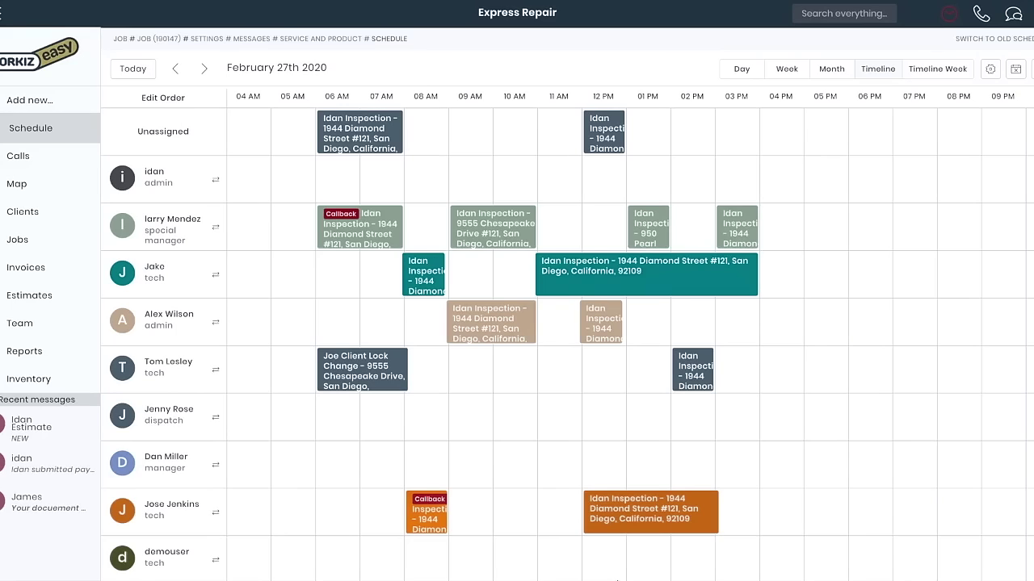
left_click(350, 368)
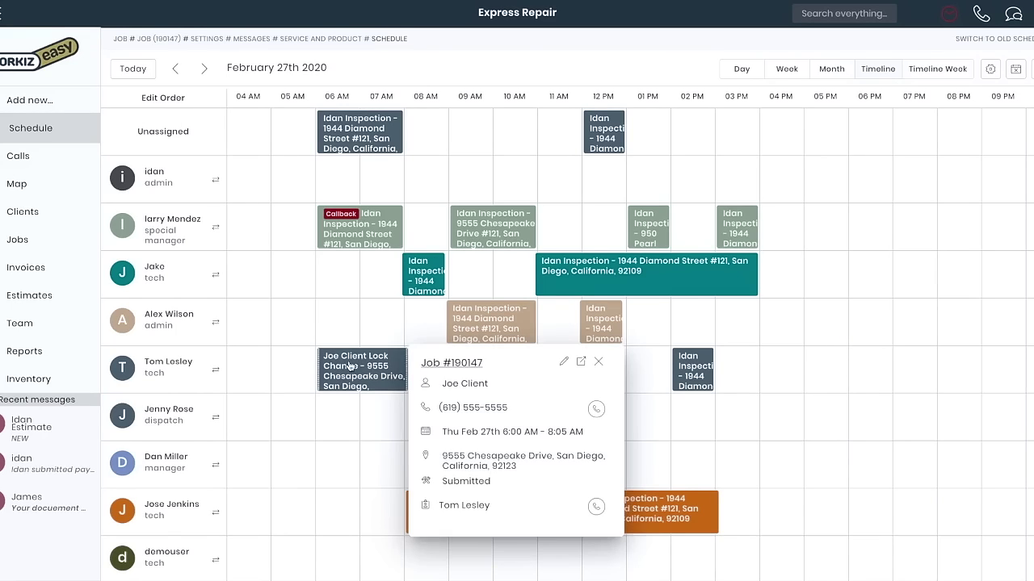
left_click(485, 365)
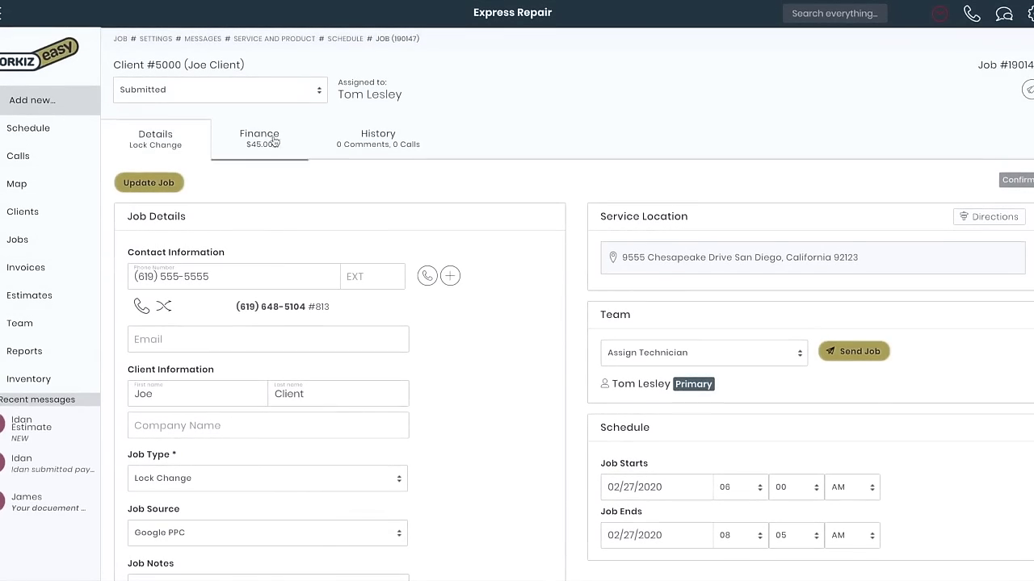
left_click(654, 352)
left_click(663, 407)
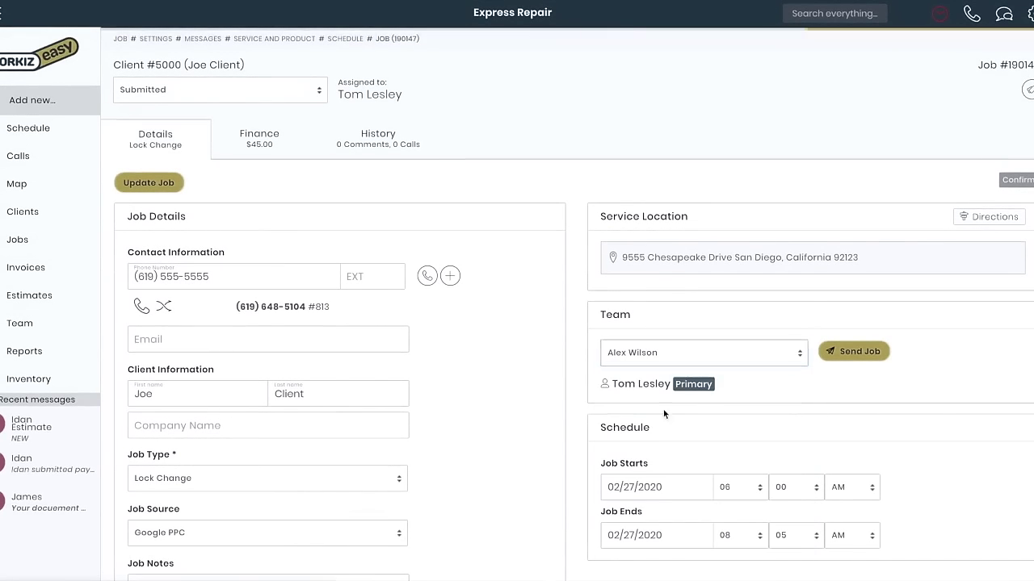
Set the job status to In progress–On Route and open its tags for FINANCE APROVED
left_click(309, 95)
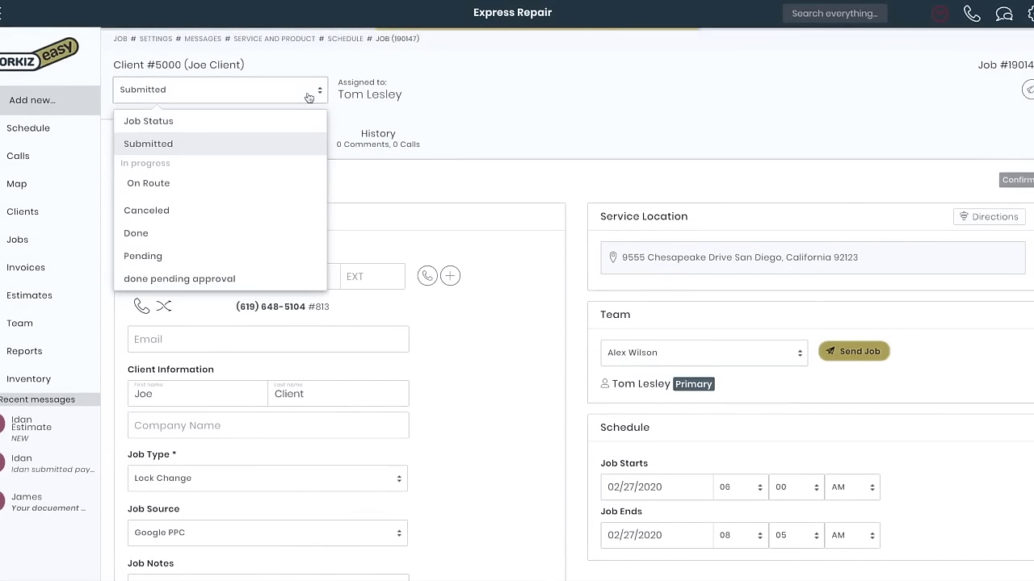
left_click(266, 188)
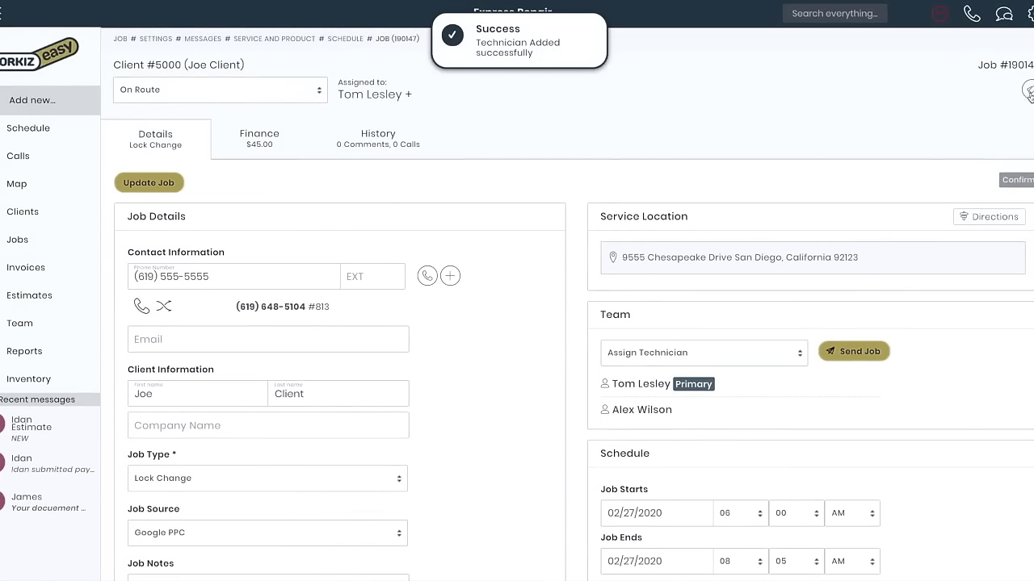
left_click(1027, 90)
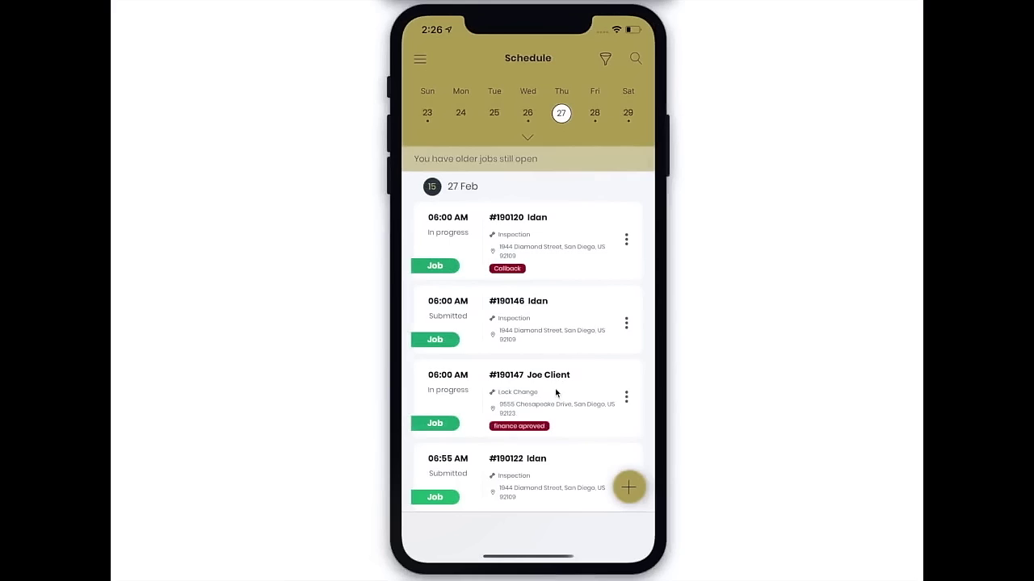
In the mobile app, mark job #190147 On my way and add the note 'Called client'
left_click(555, 394)
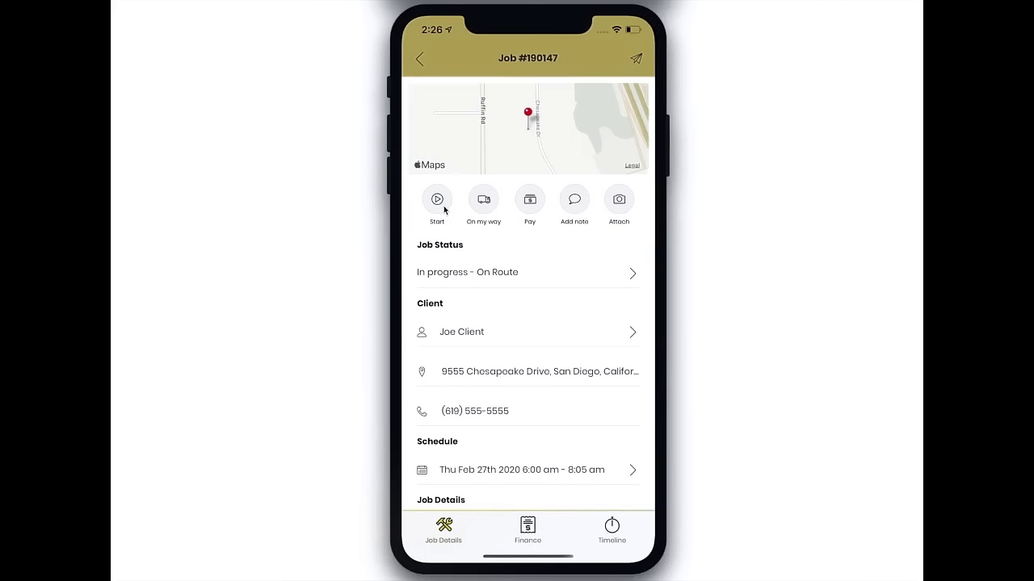
left_click(484, 214)
left_click(419, 66)
left_click(574, 207)
left_click(496, 533)
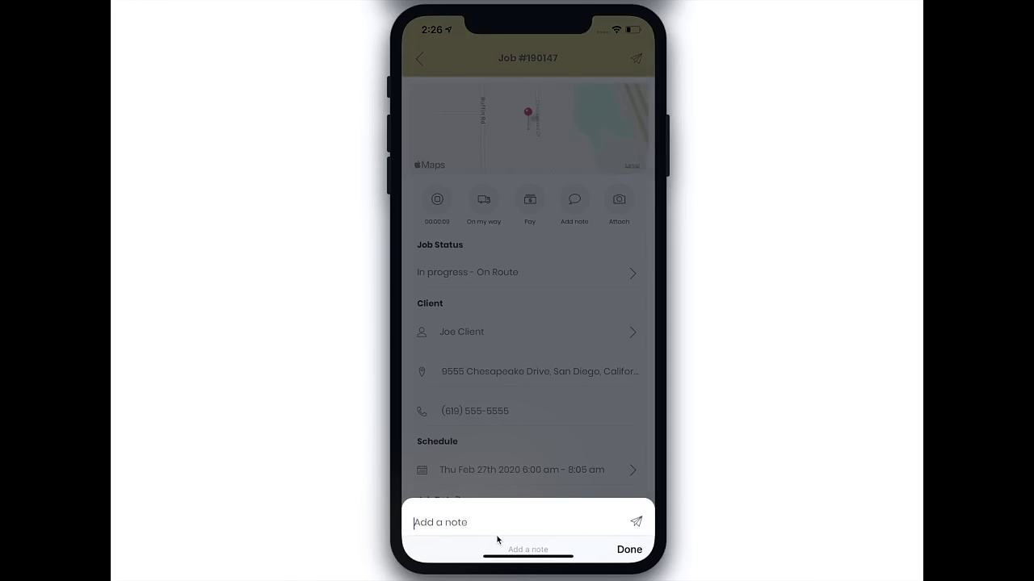
type("Called client")
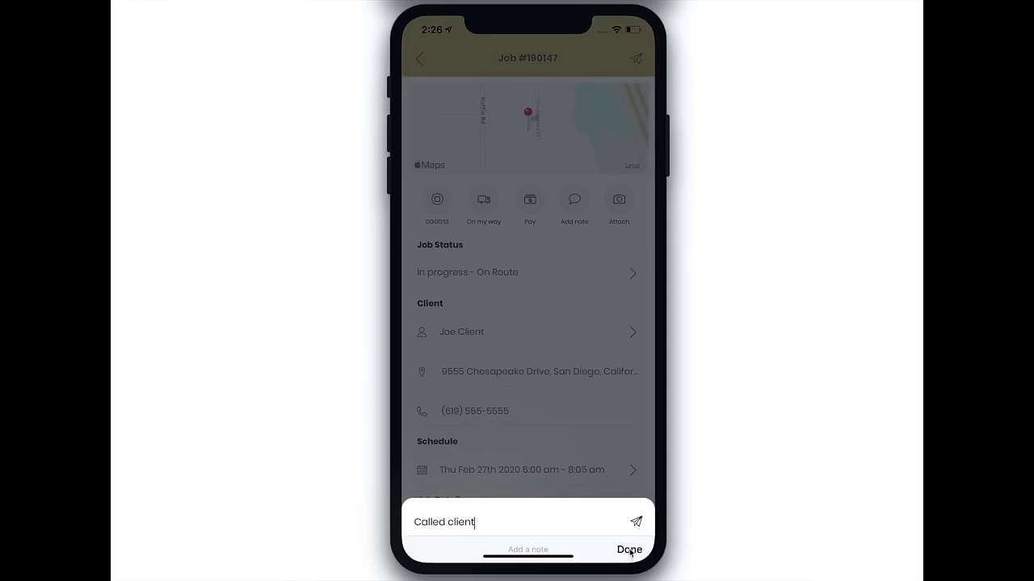
left_click(633, 523)
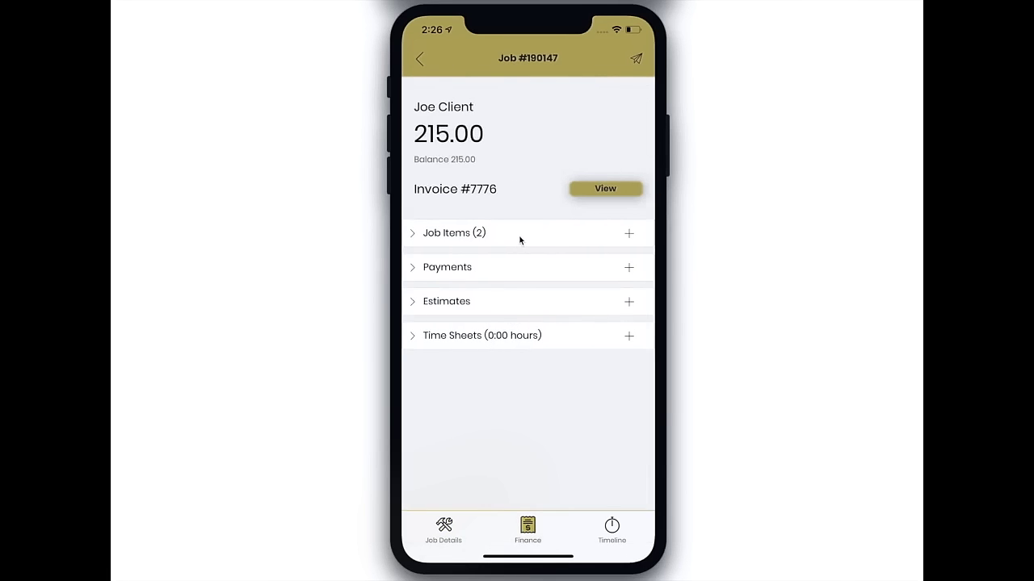
Open invoice #7776 from the job's line items and choose Send Invoice
left_click(520, 240)
left_click(583, 193)
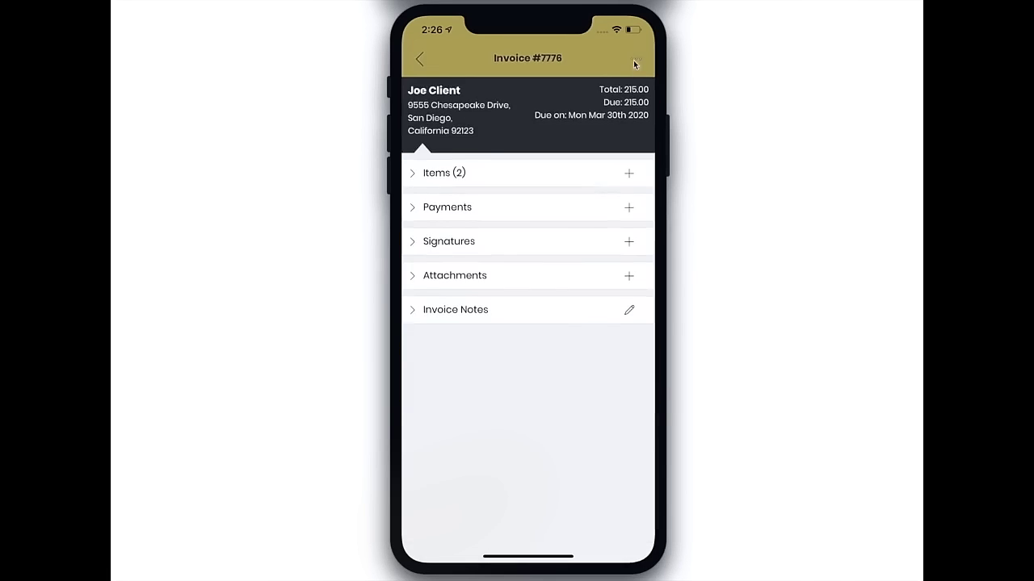
left_click(634, 65)
left_click(499, 431)
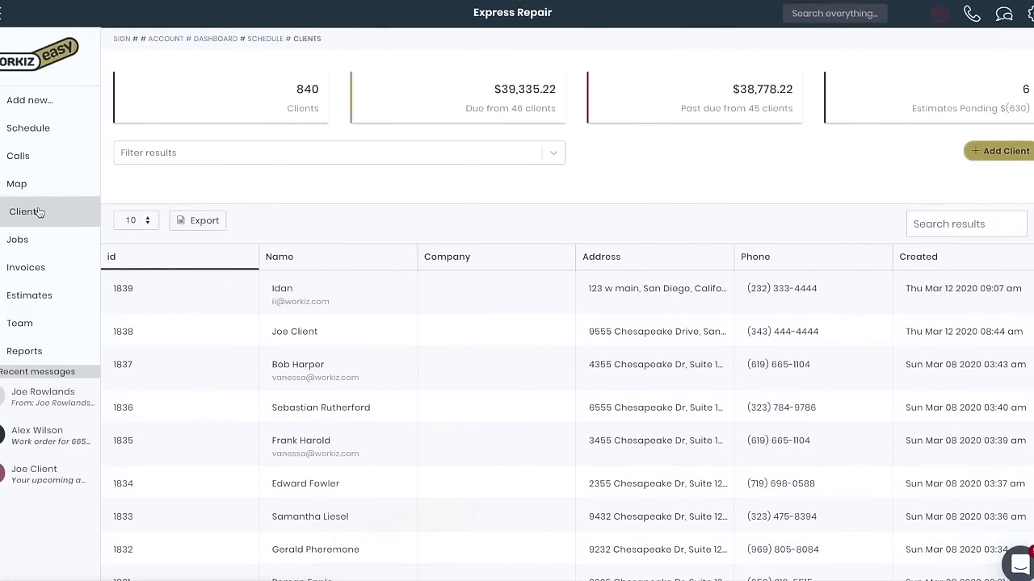
Filter the Clients list to clients with money due using the Due card
scroll(489, 353, "down", 1)
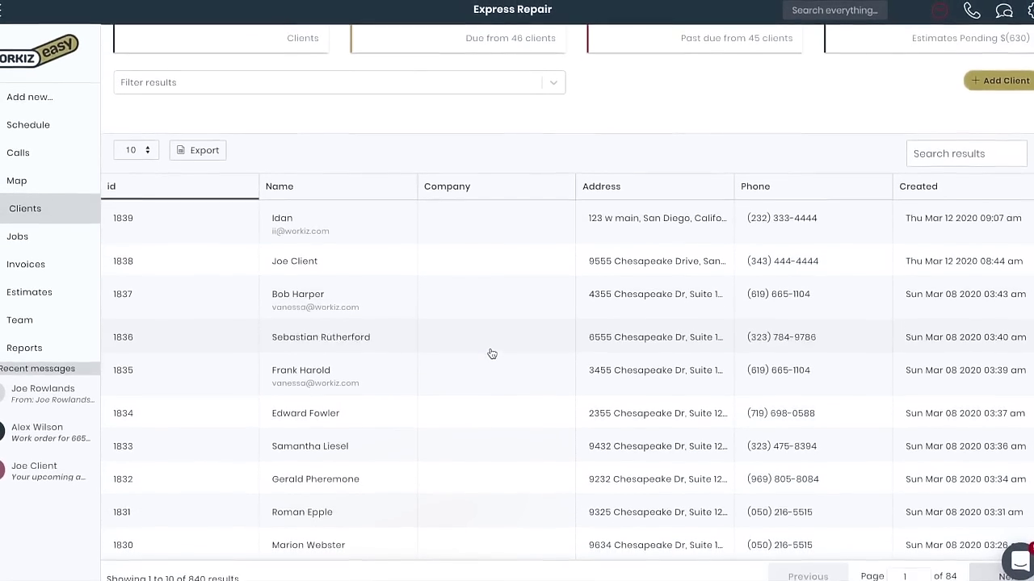
scroll(489, 353, "up", 1)
left_click(490, 109)
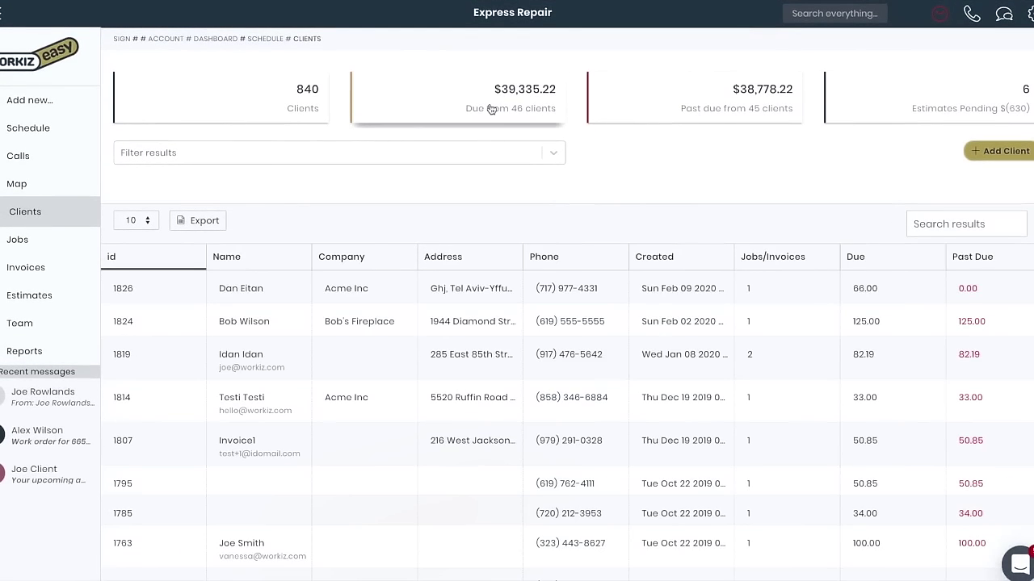
Search all records for a client's name, browse the results, then close the search
left_click(838, 18)
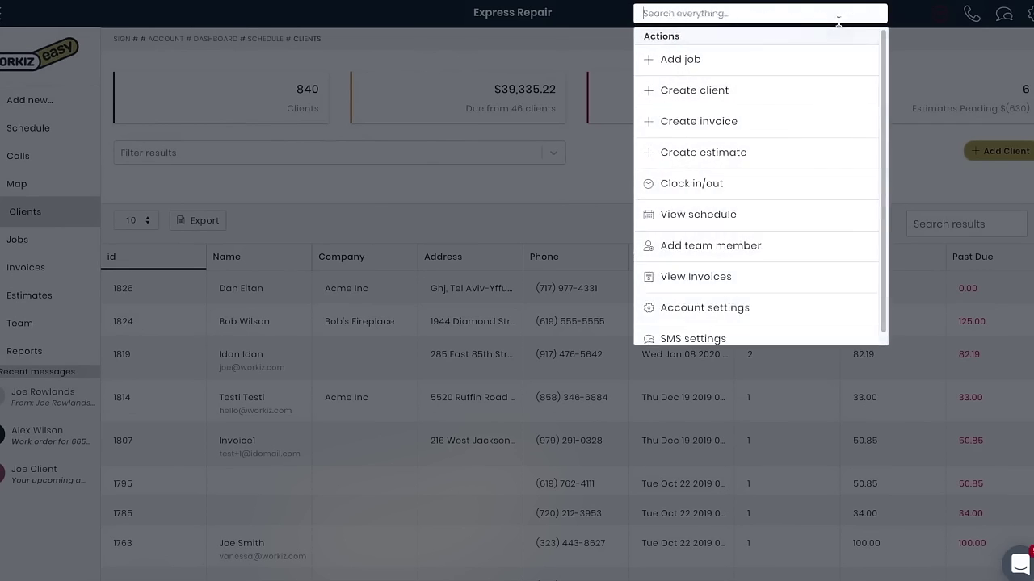
type("alex")
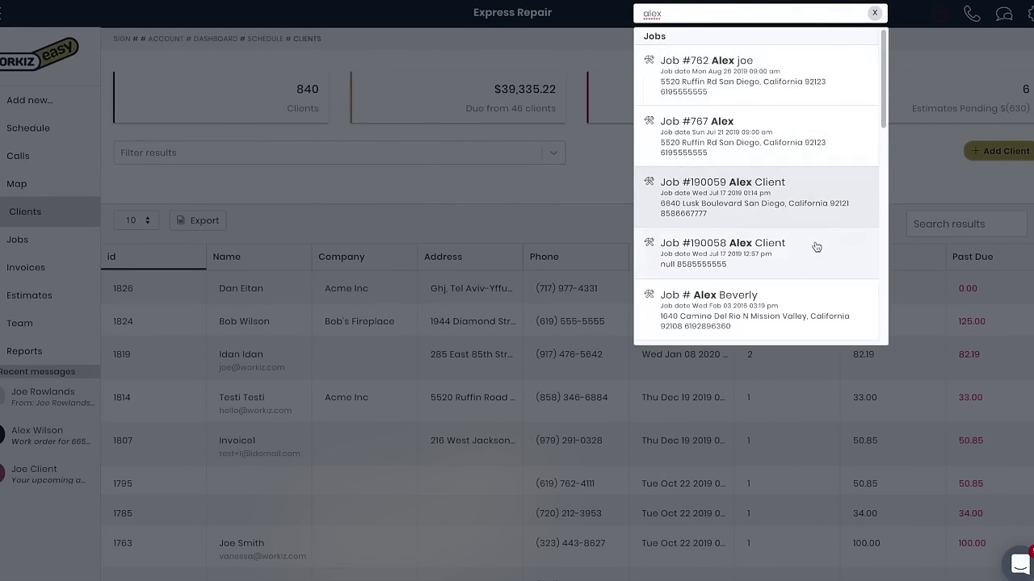
scroll(840, 252, "down", 3)
scroll(815, 252, "down", 2)
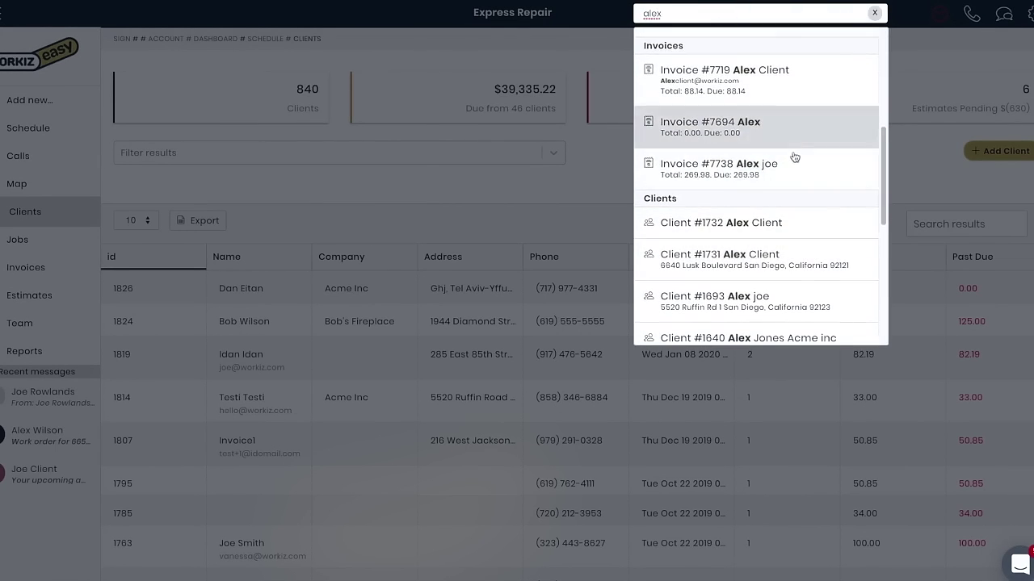
left_click(600, 180)
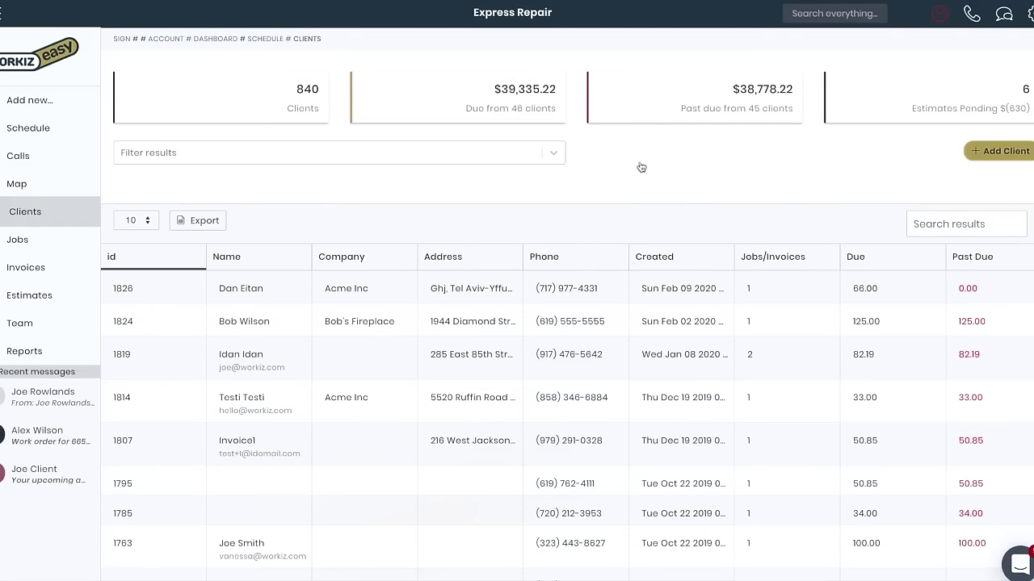
Filter the Invoices list to overdue, then to unsent invoices
left_click(59, 267)
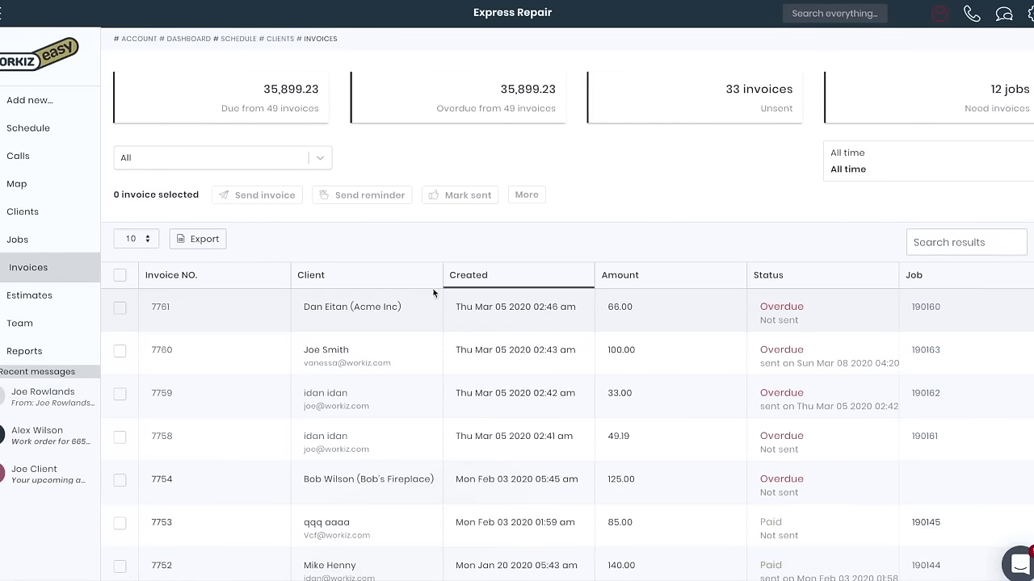
left_click(459, 119)
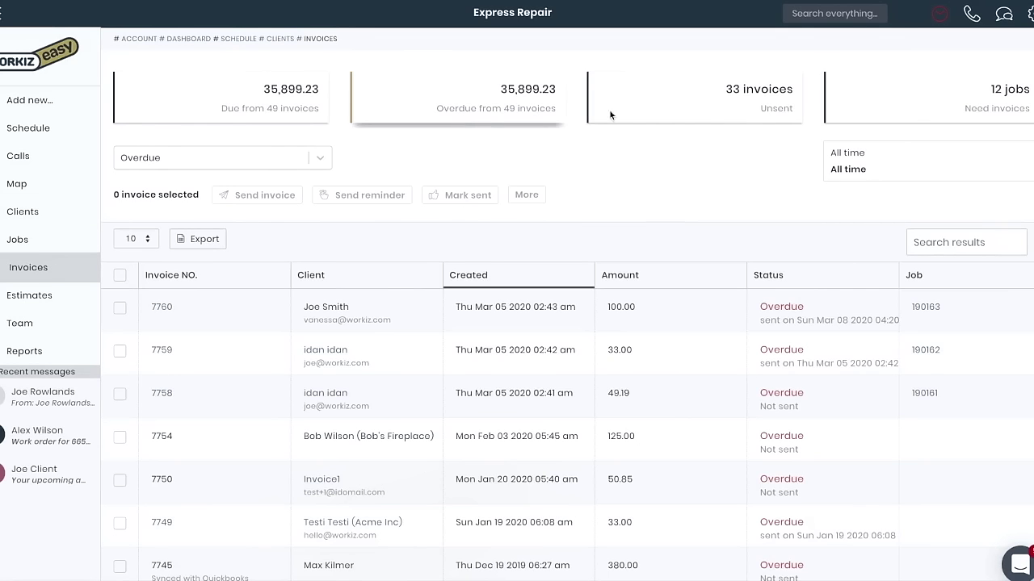
left_click(676, 106)
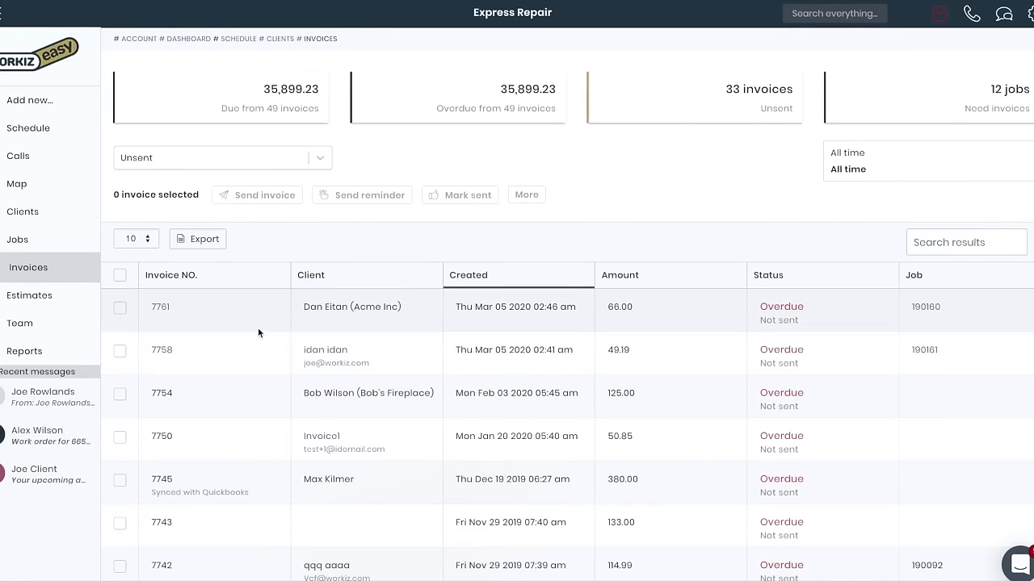
Select invoice 7761 and view its More actions without choosing one
left_click(119, 310)
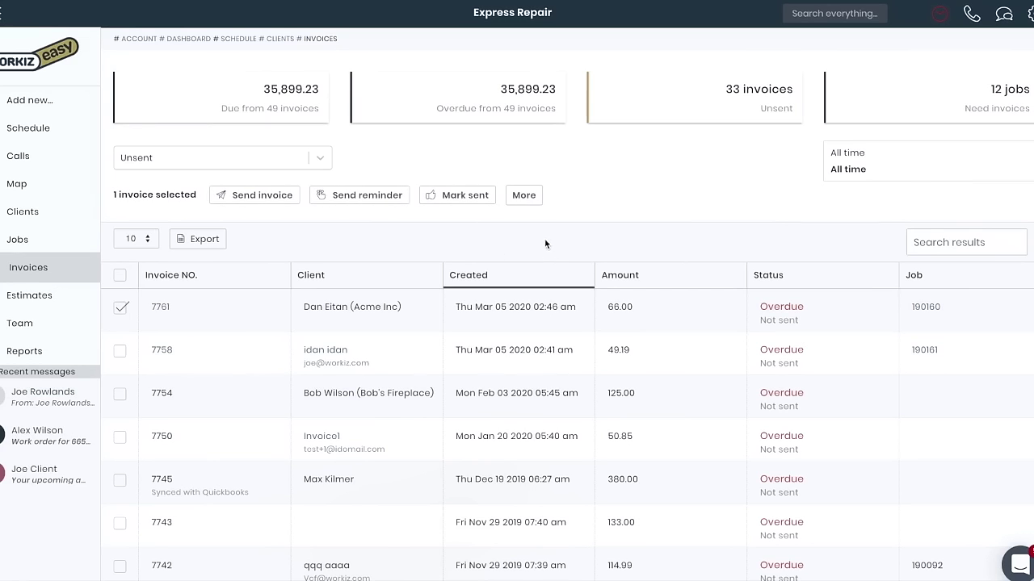
left_click(535, 198)
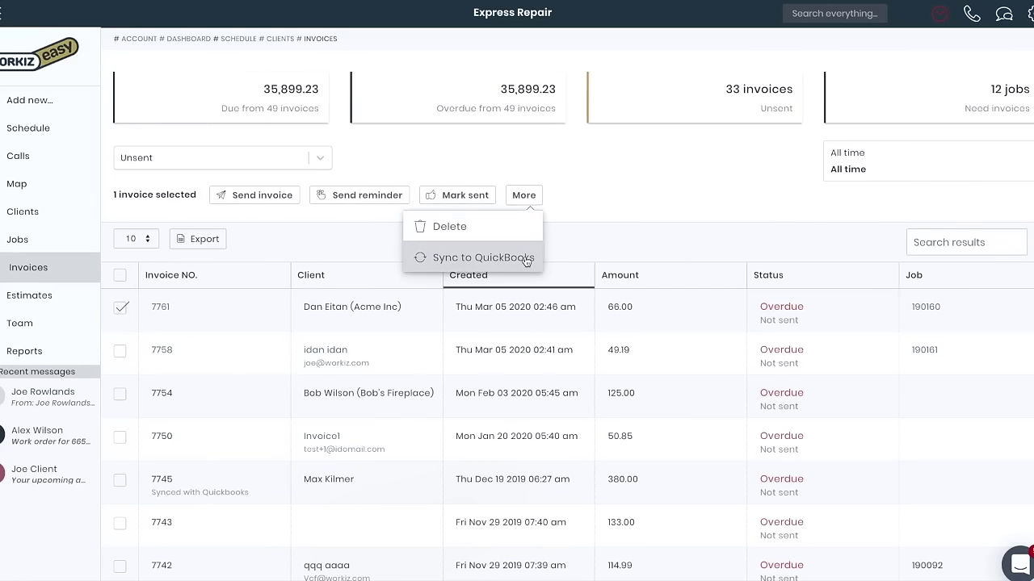
left_click(560, 180)
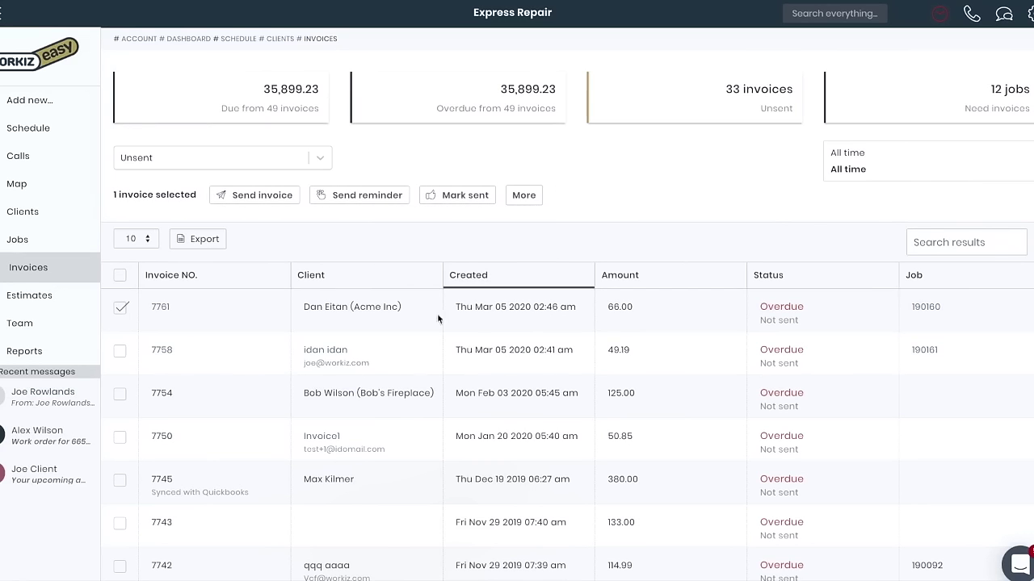
left_click(53, 295)
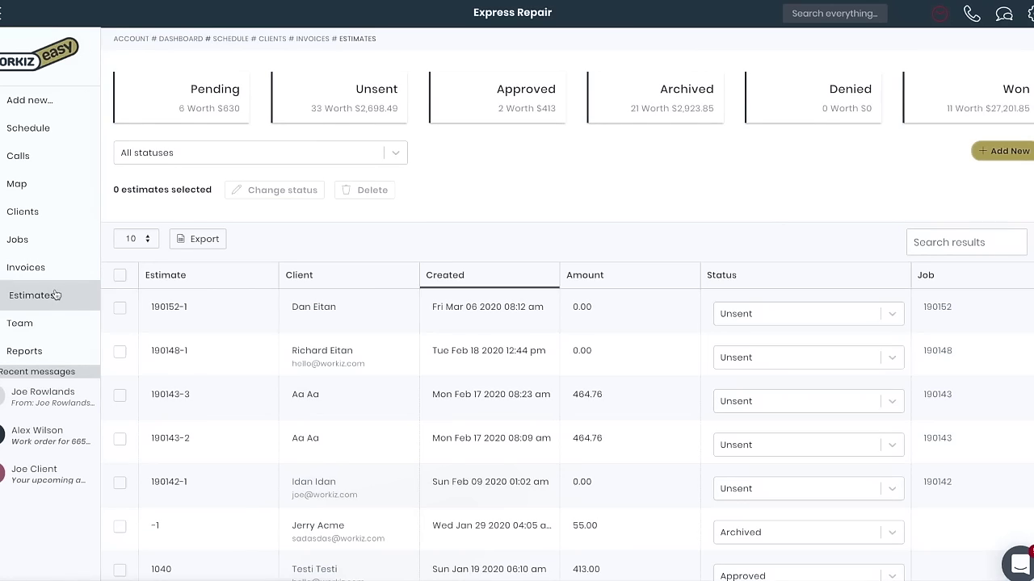
Set estimate 190142-1's status to Unsent from its Status dropdown
scroll(375, 363, "down", 3)
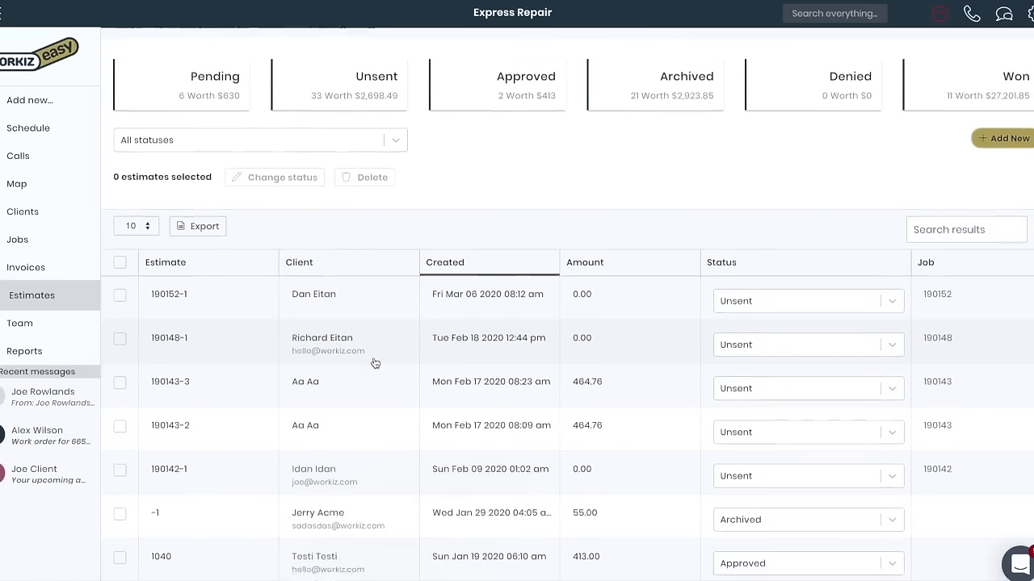
scroll(374, 363, "down", 1)
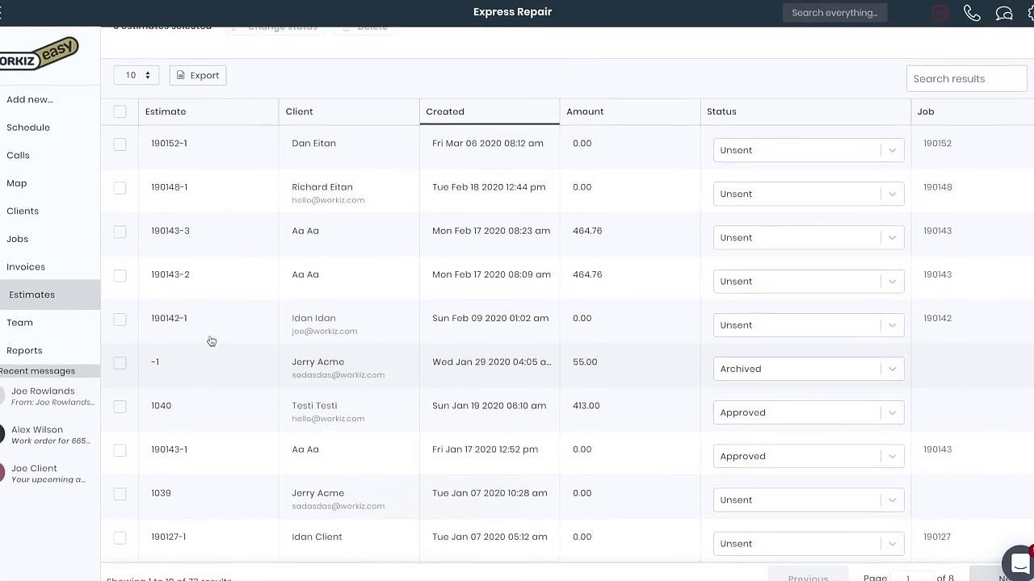
left_click(121, 322)
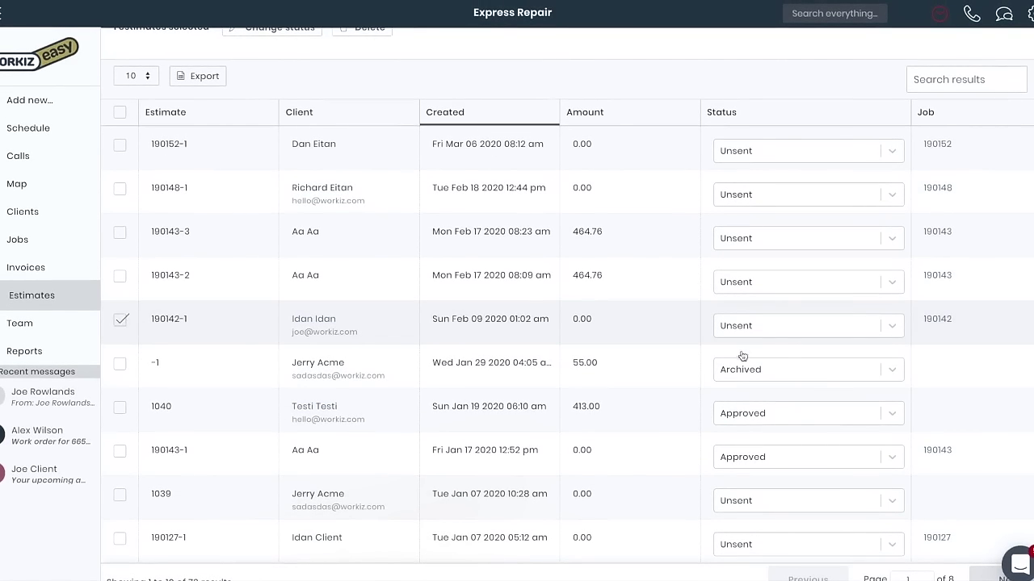
left_click(754, 328)
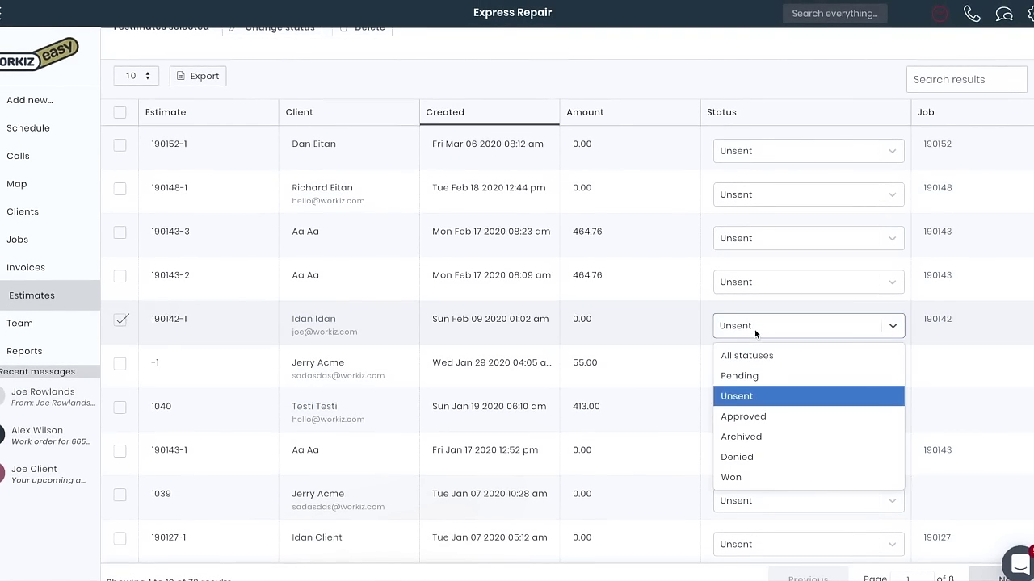
left_click(758, 394)
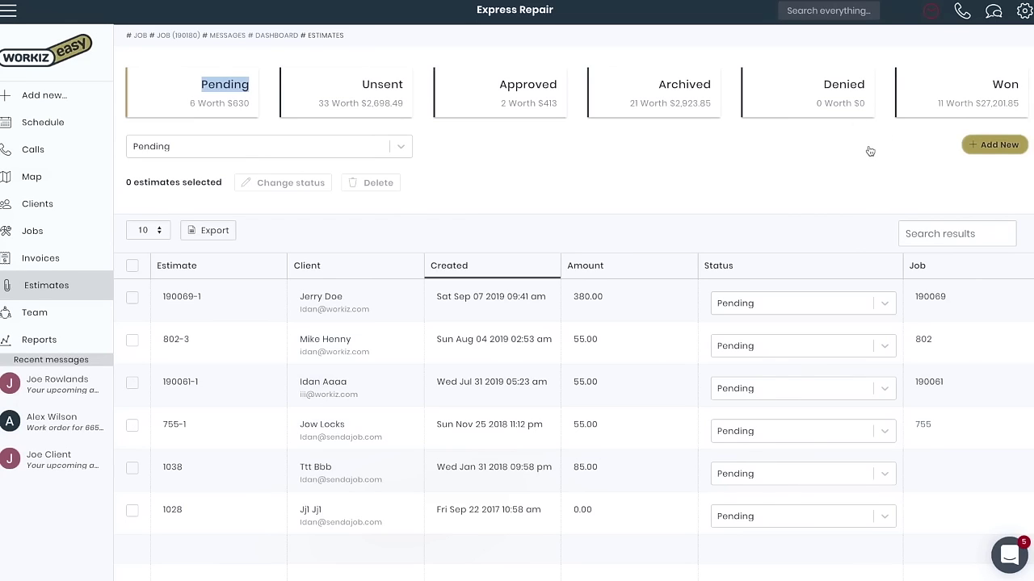
left_click(994, 13)
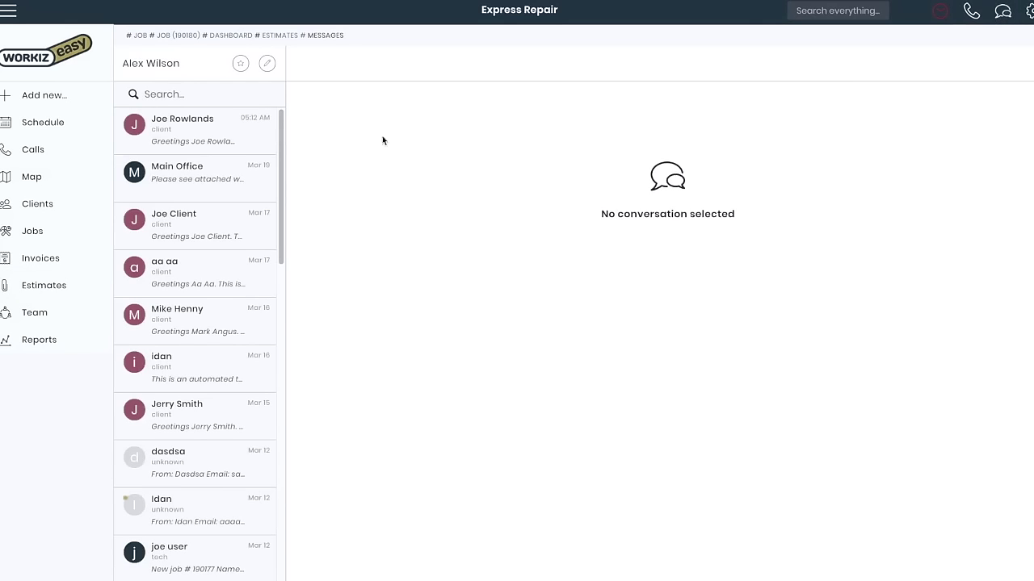
Send the top conversation's client a text saying the technician is on the way
left_click(197, 135)
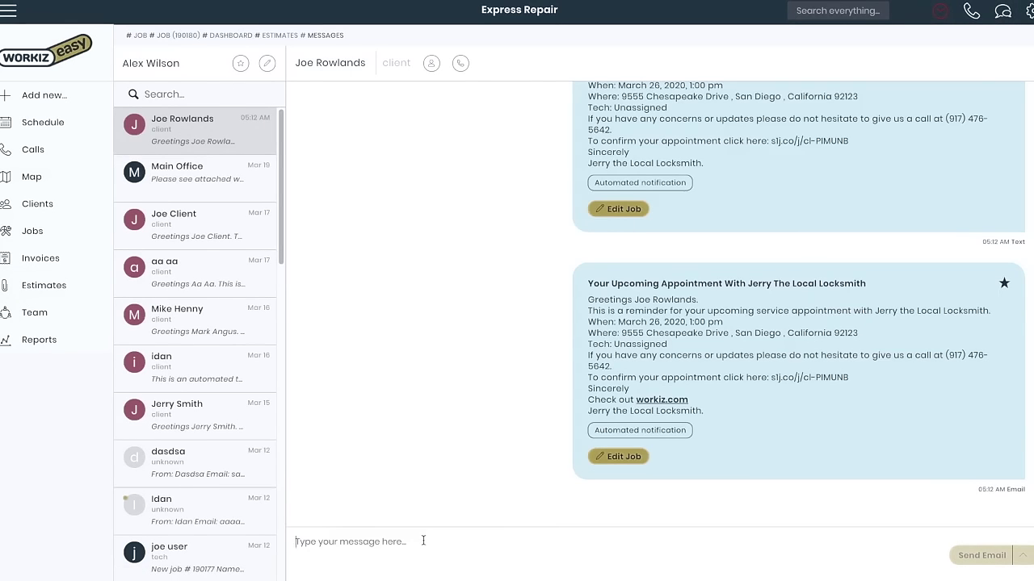
type("Hi Joe")
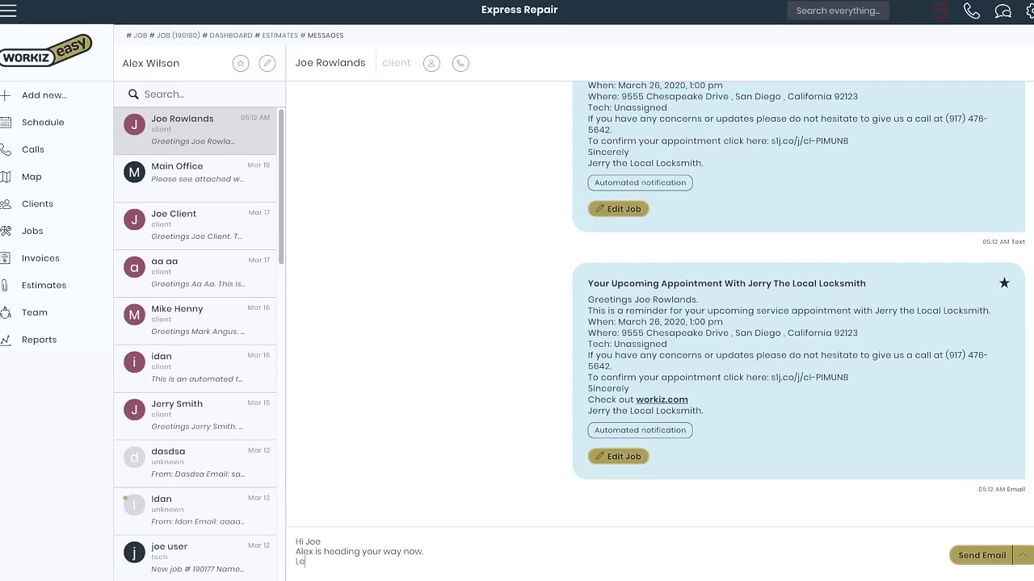
type(".")
left_click(1023, 556)
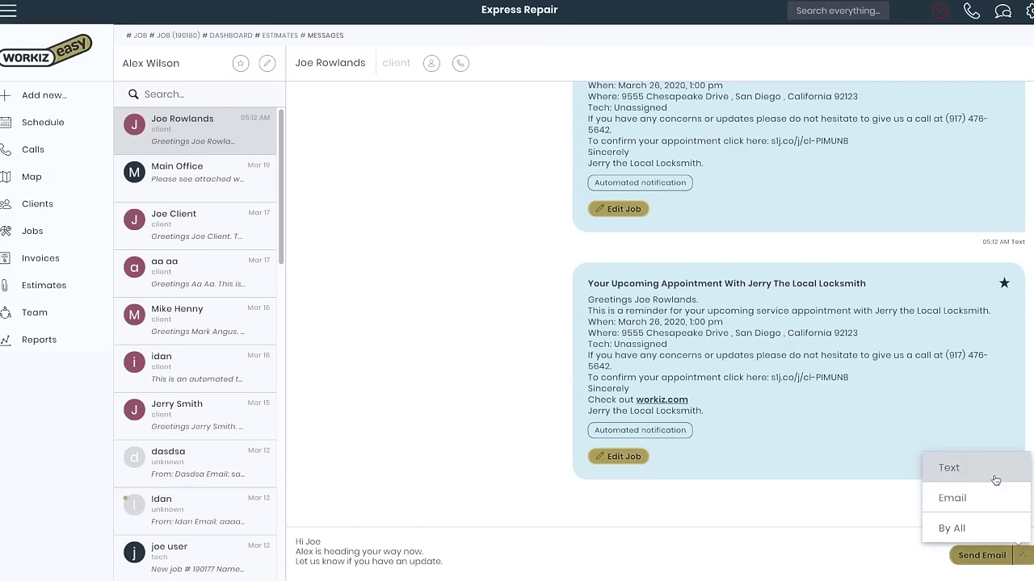
left_click(981, 468)
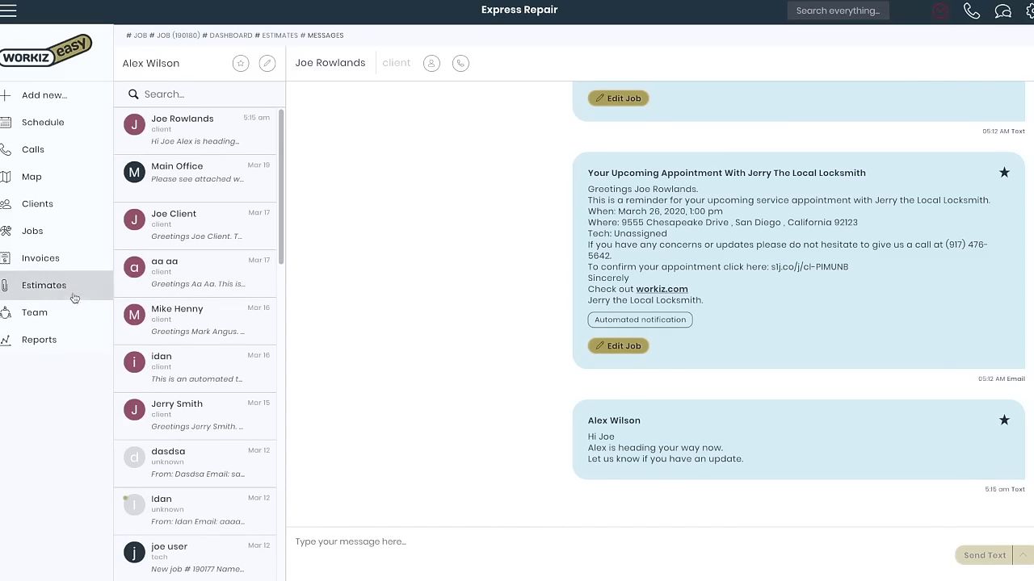
left_click(41, 340)
View the Job Statistics report's Sources and Tech Performance breakdowns
left_click(771, 123)
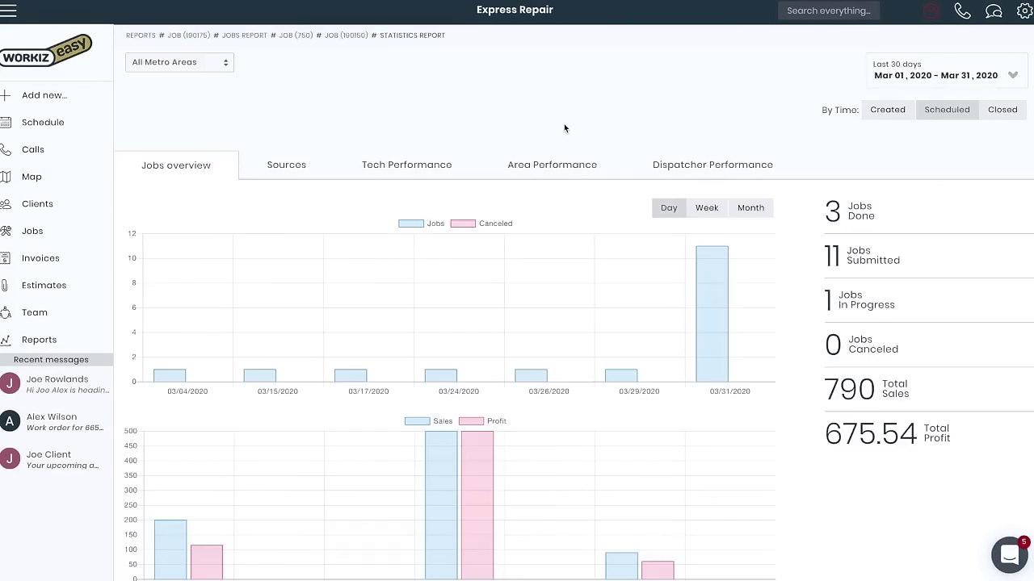
scroll(564, 127, "down", 1)
scroll(503, 127, "up", 1)
left_click(304, 166)
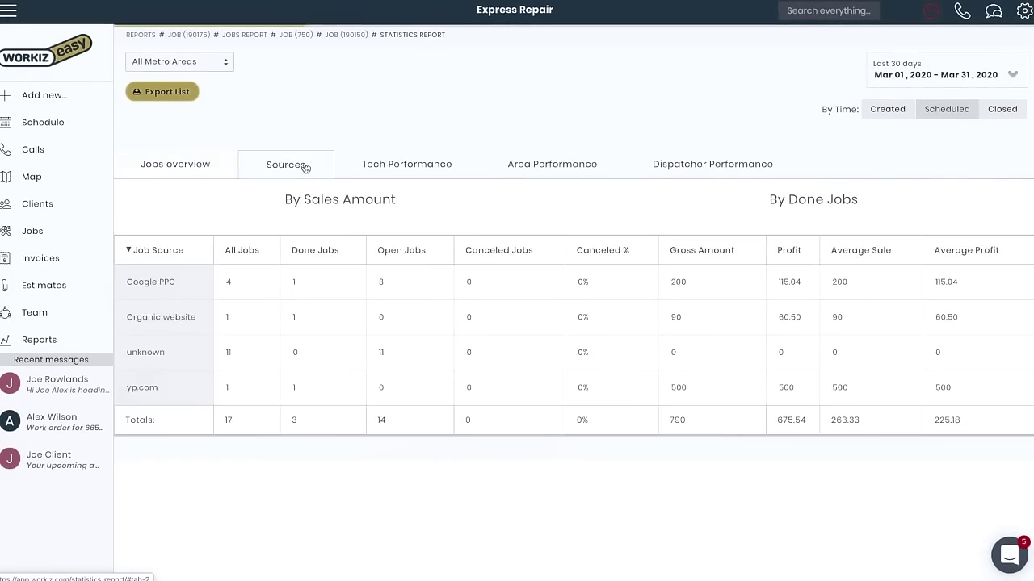
scroll(336, 279, "down", 1)
scroll(337, 282, "up", 1)
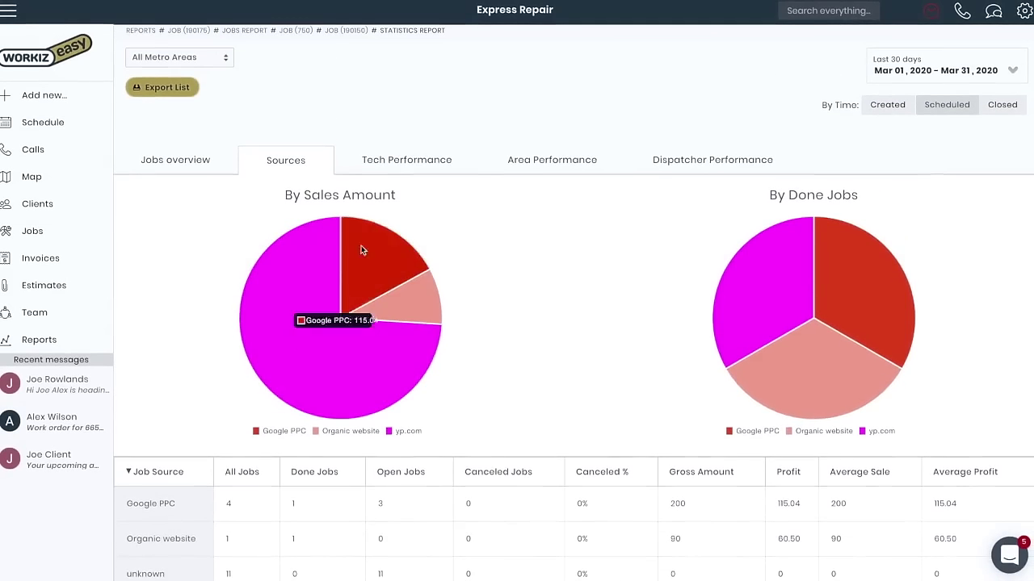
left_click(401, 168)
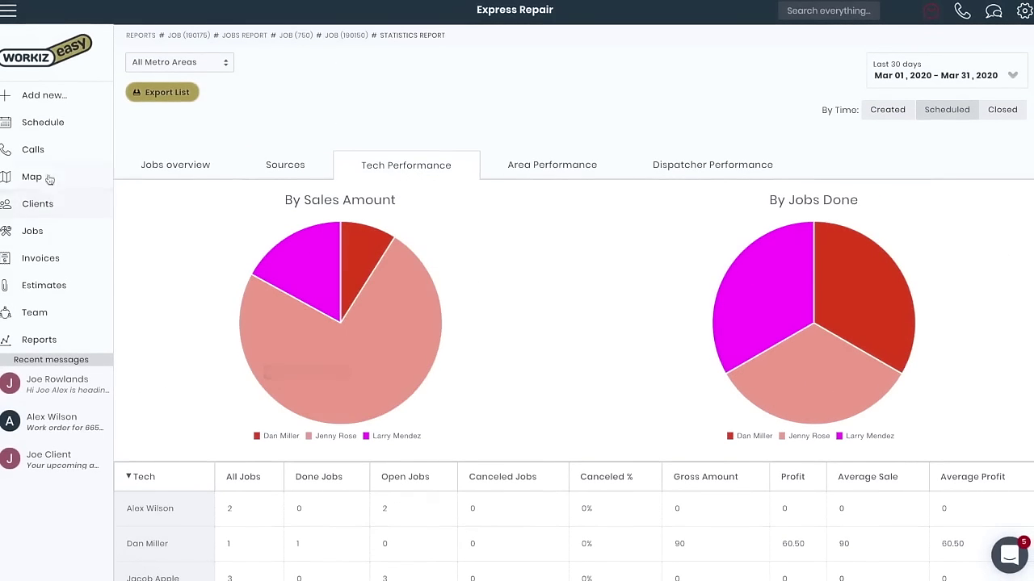
left_click(36, 150)
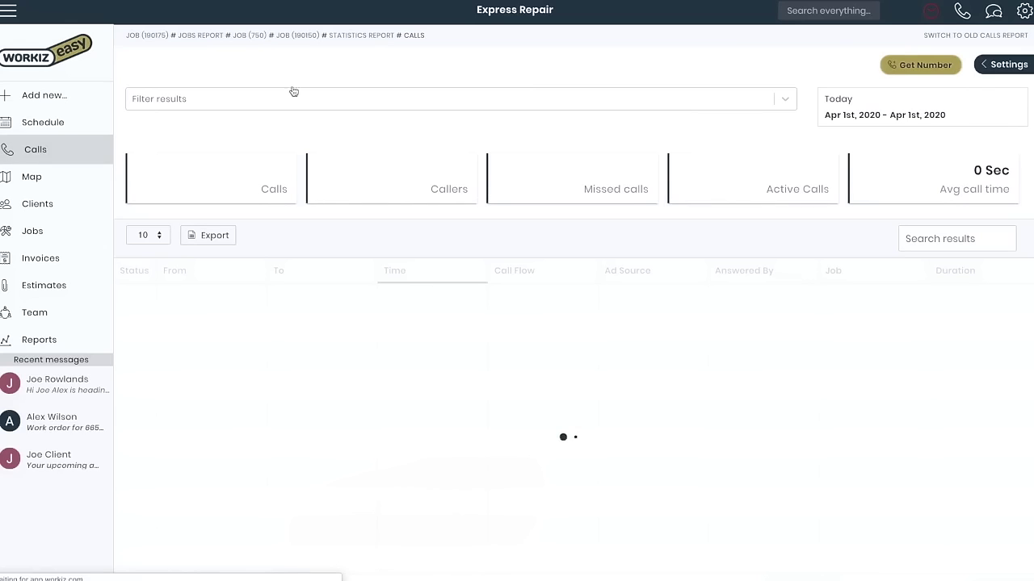
Filter the calls log to the last 7 days, then call the client back from the latest outgoing call
left_click(857, 115)
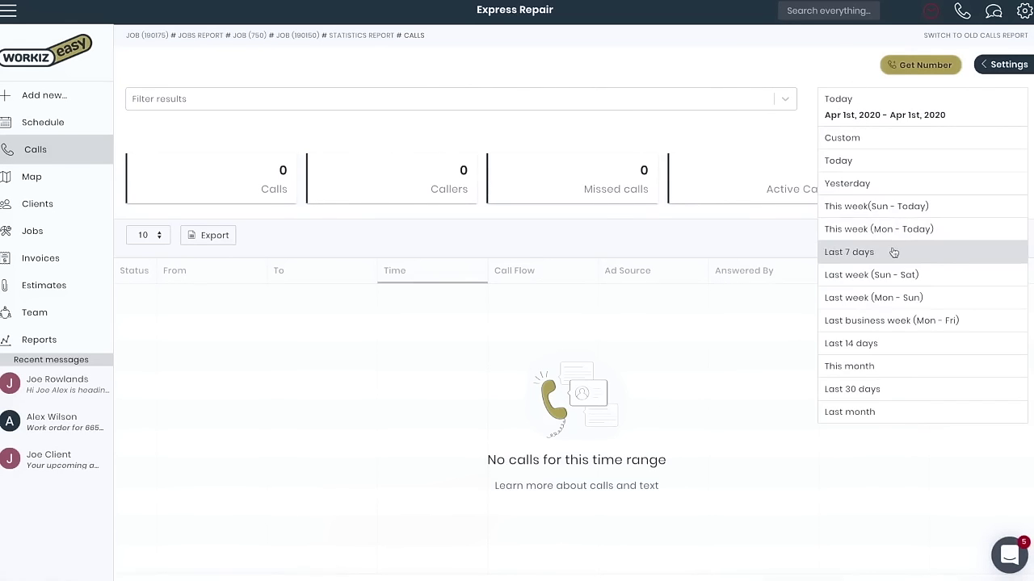
left_click(894, 251)
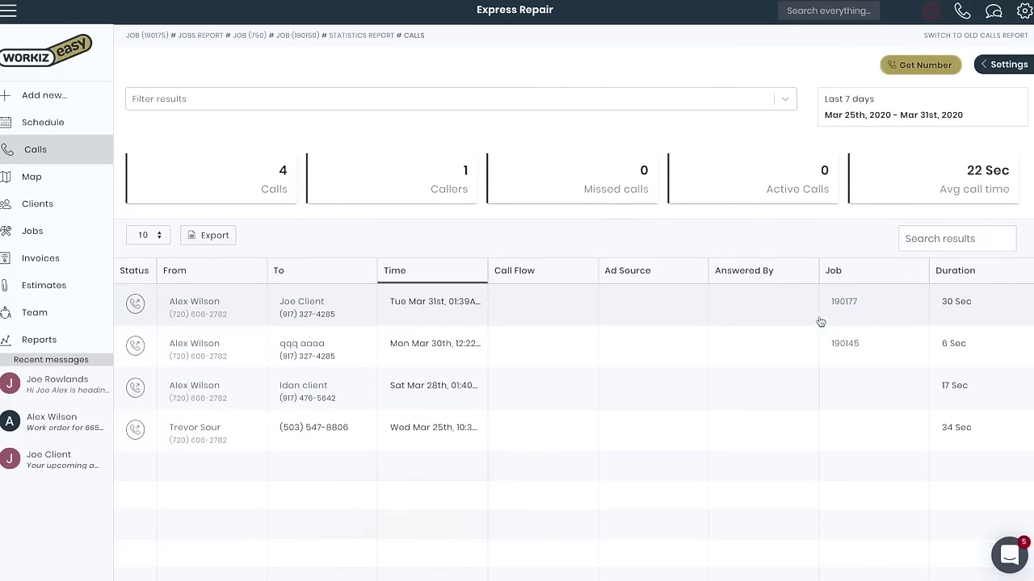
scroll(512, 373, "down", 1)
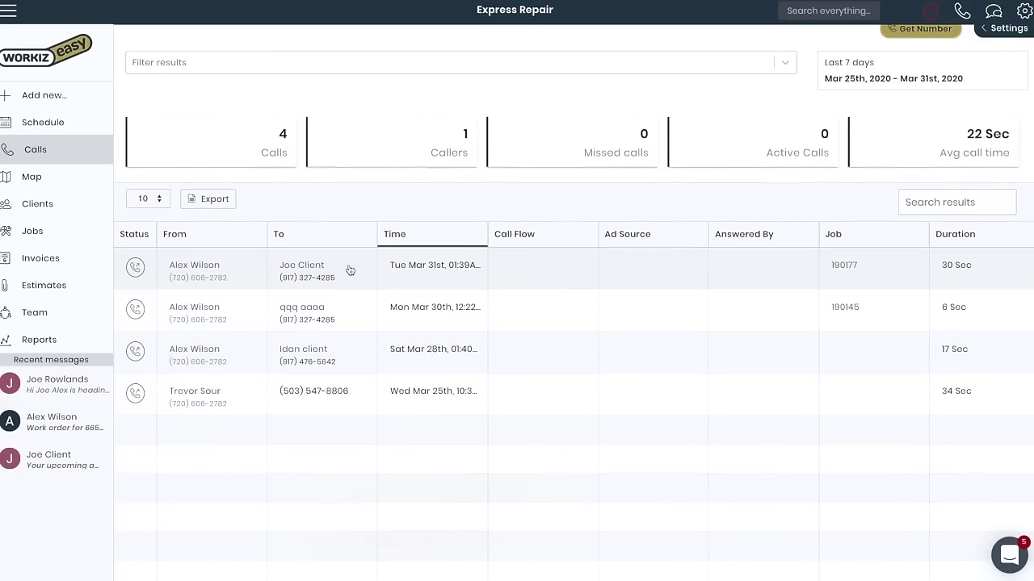
left_click(253, 274)
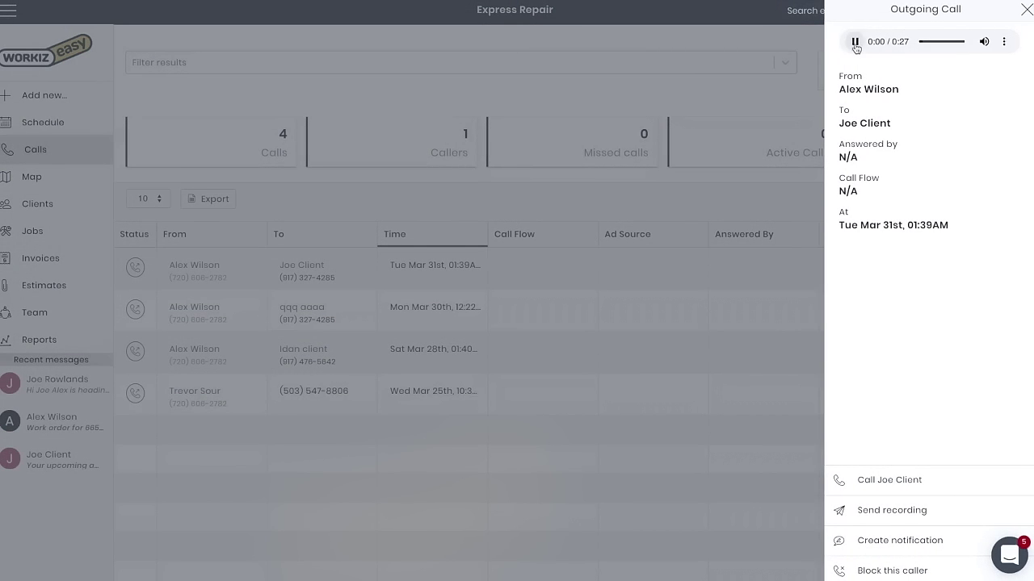
left_click(883, 480)
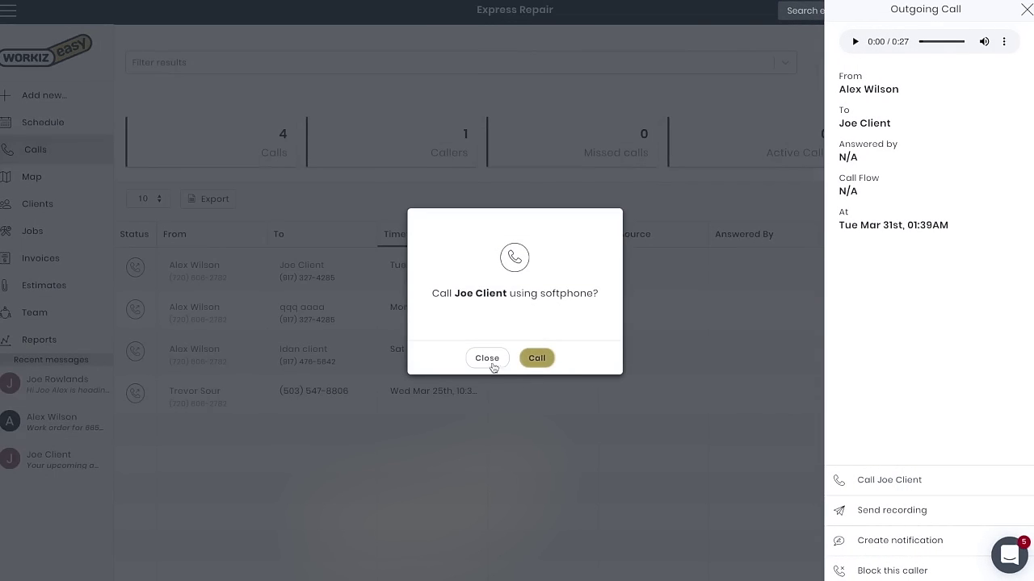